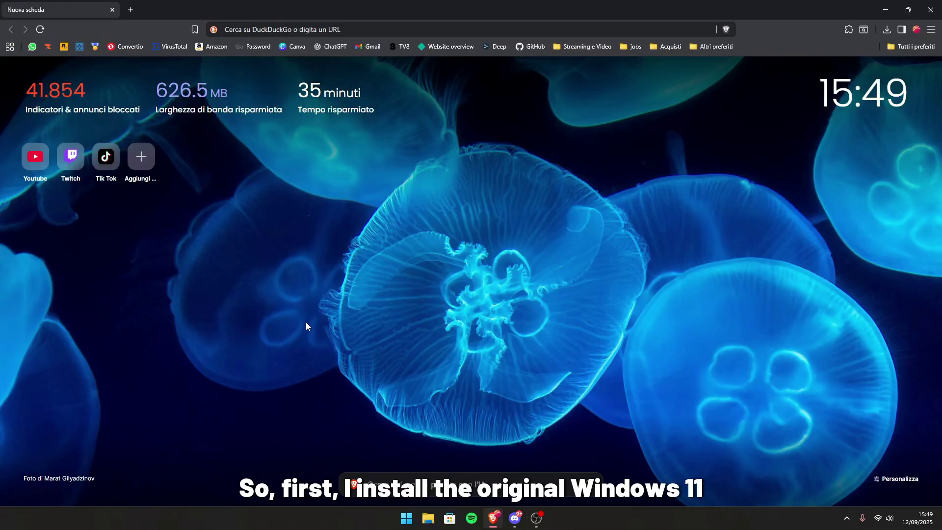
Search for 'win 11 iso' and open Microsoft's official Windows 11 download page
click(514, 33)
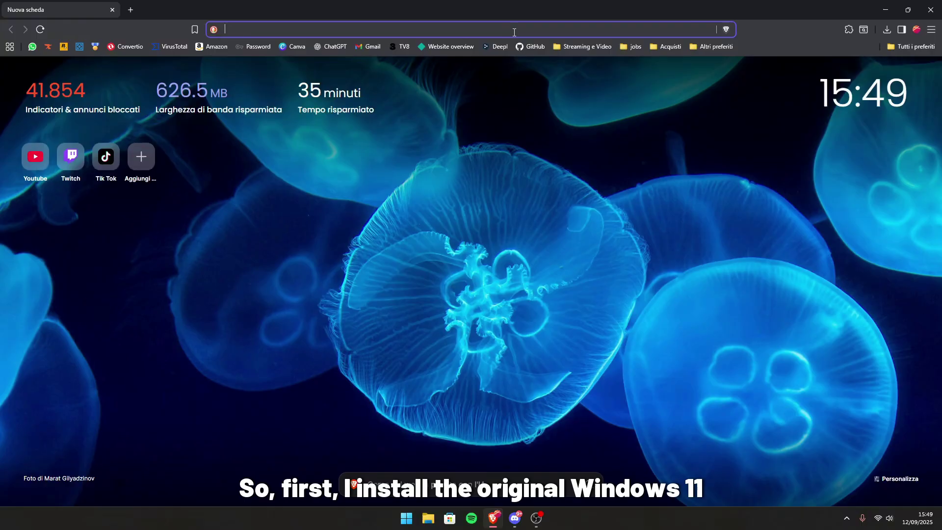
text(win )
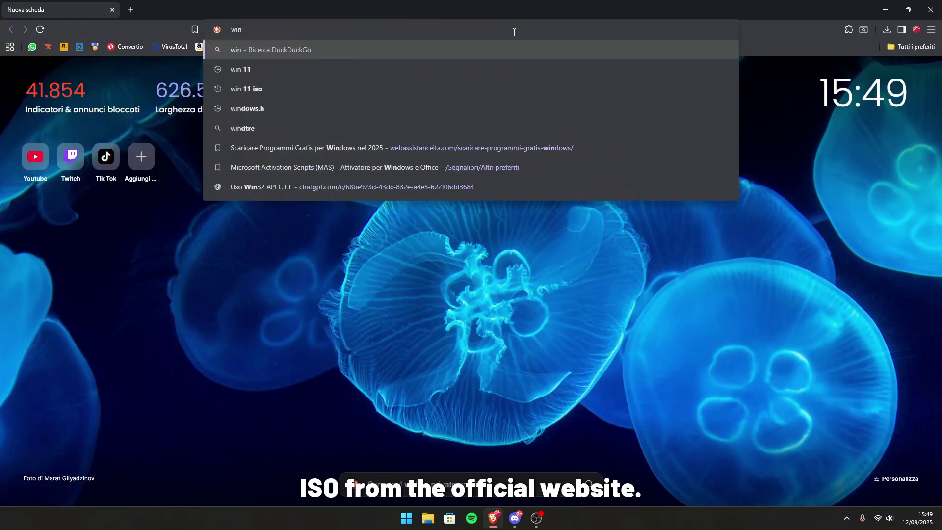
text(11 iso)
key(Return)
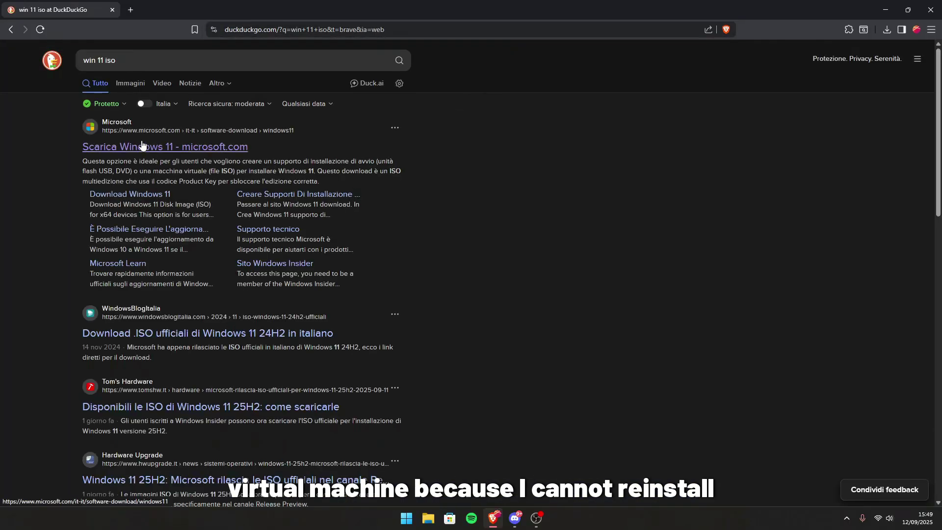
click(147, 148)
scroll(265, 264, down, 6)
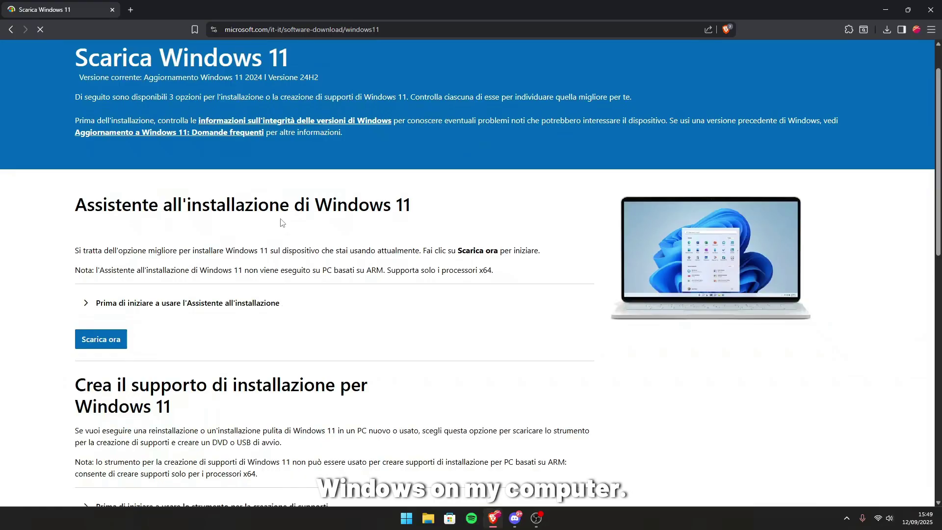
scroll(267, 264, down, 3)
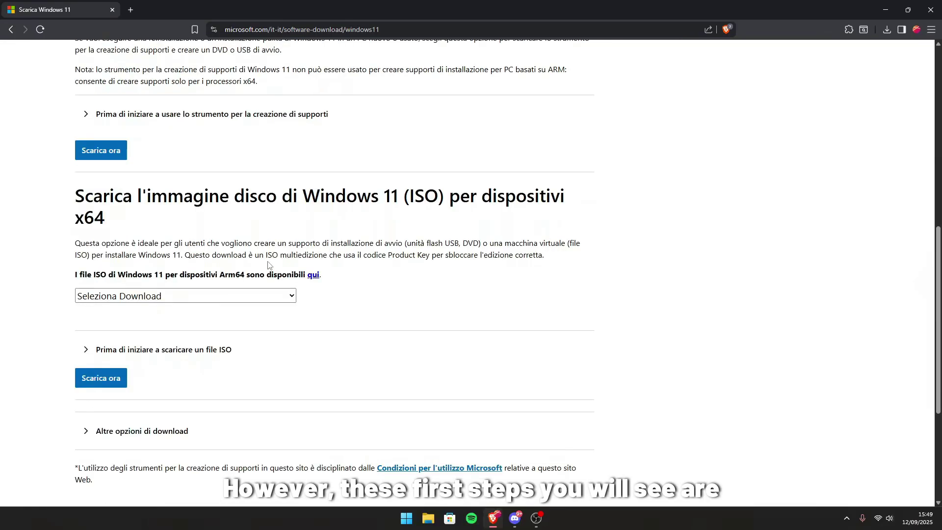
Choose the Windows 11 multi-edition x64 ISO with English (United States) as the language
click(130, 298)
click(152, 328)
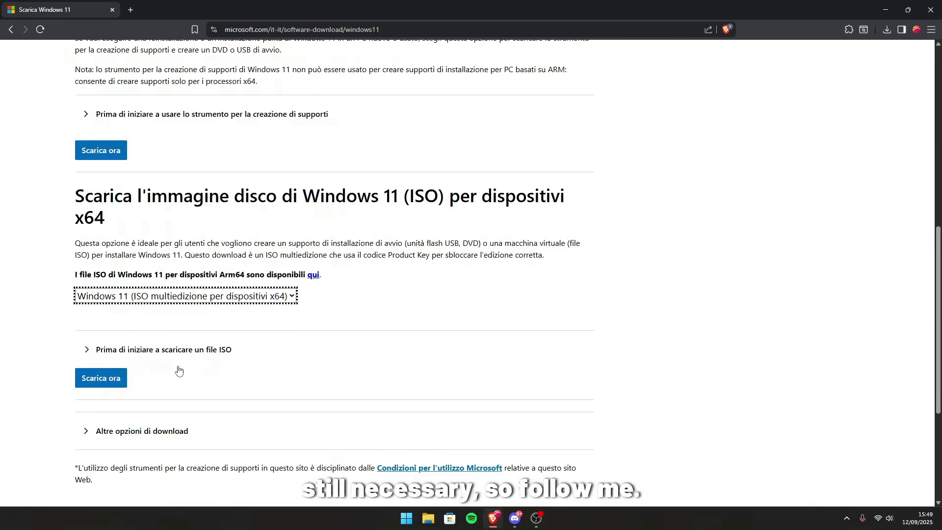
click(113, 383)
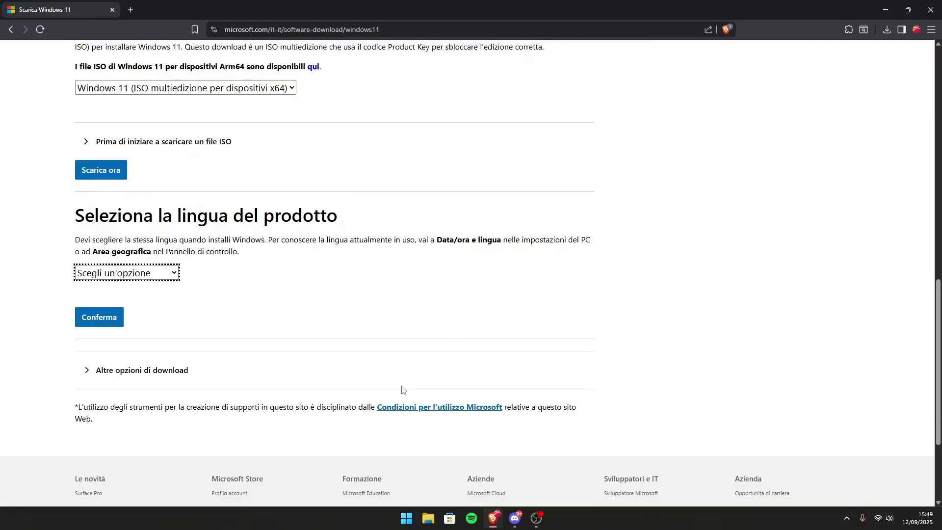
click(127, 273)
scroll(147, 162, down, 8)
scroll(152, 187, up, 8)
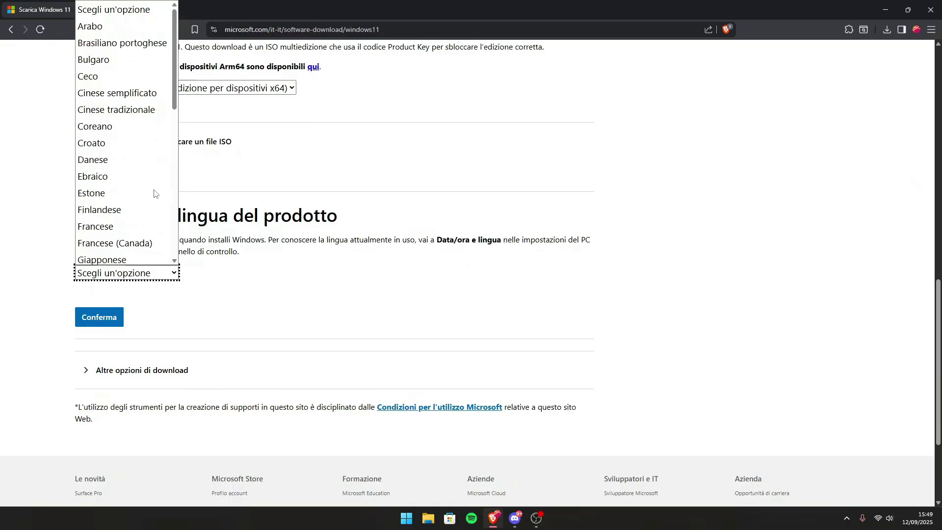
scroll(123, 211, down, 2)
click(122, 191)
click(99, 316)
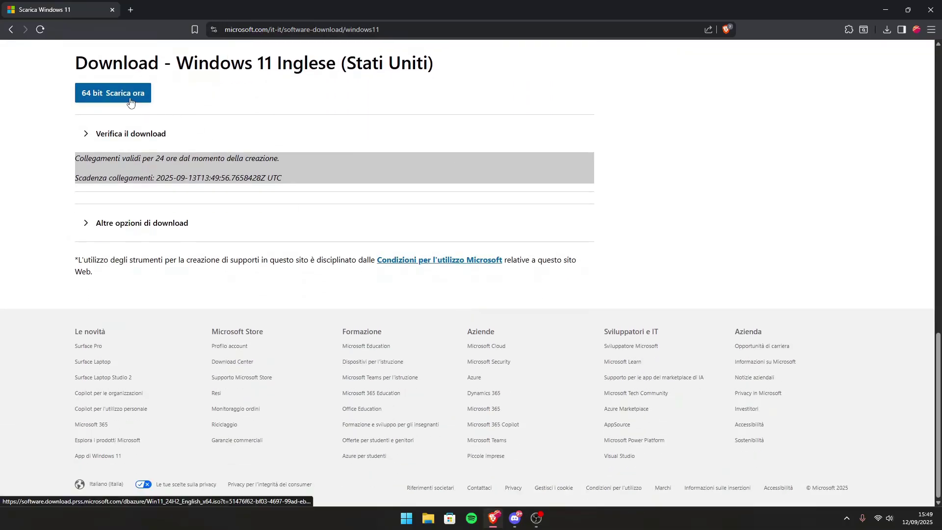
Start the 64-bit ISO download and view it in the downloads history page
click(129, 96)
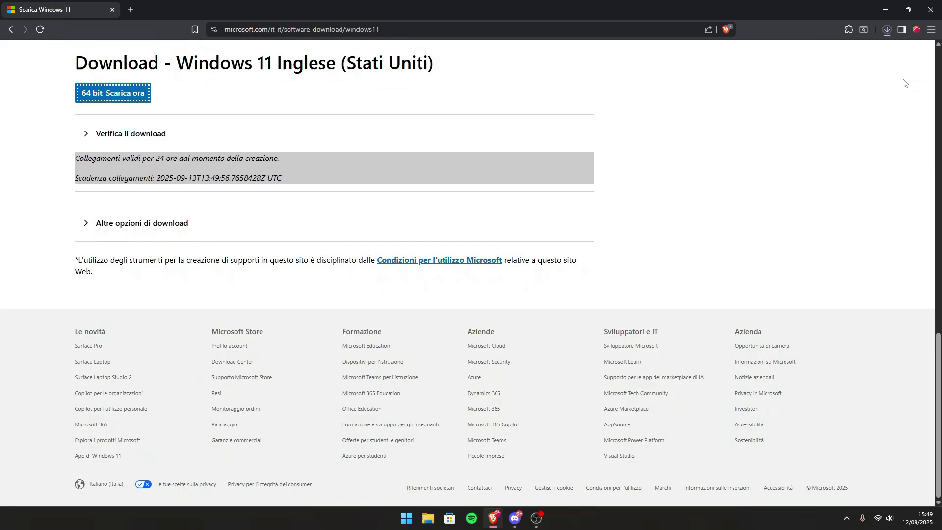
click(887, 30)
click(805, 289)
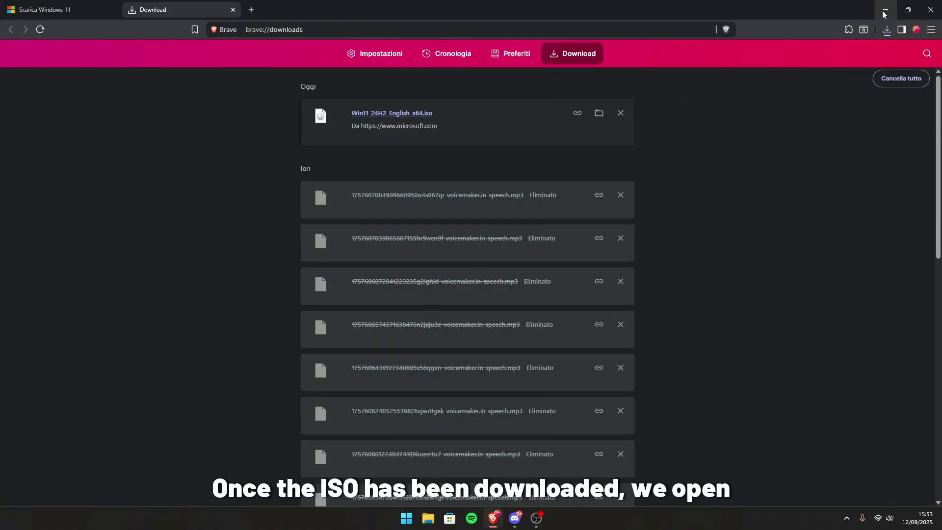
Search the web for 'chris titus tool' in a new Brave tab
click(884, 11)
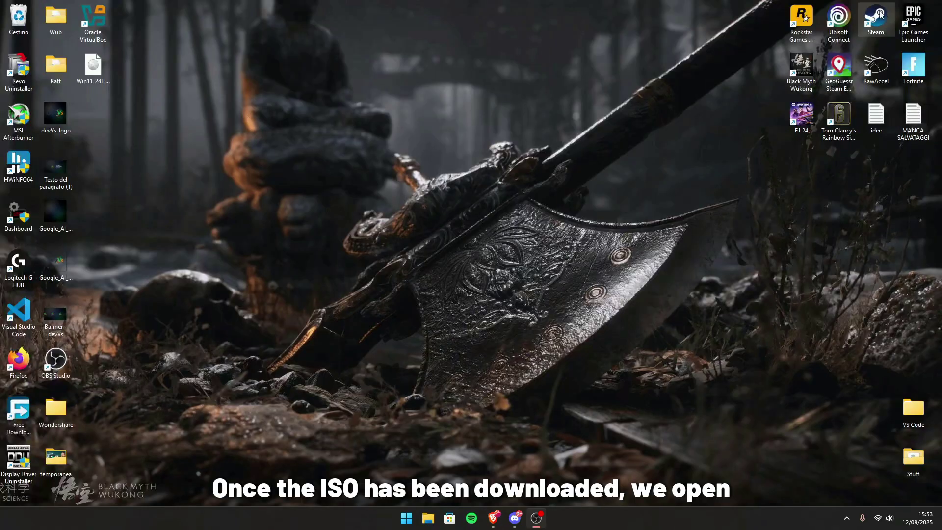
click(493, 518)
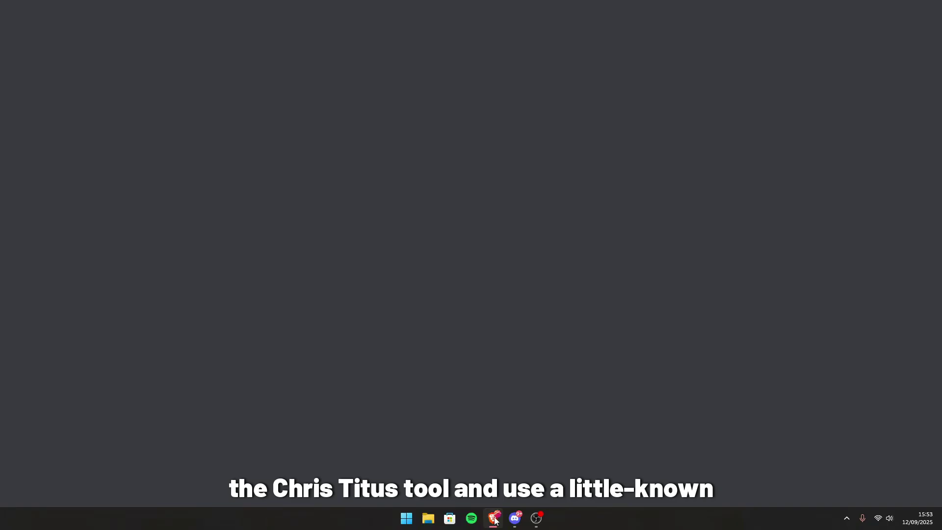
key(ctrl+t)
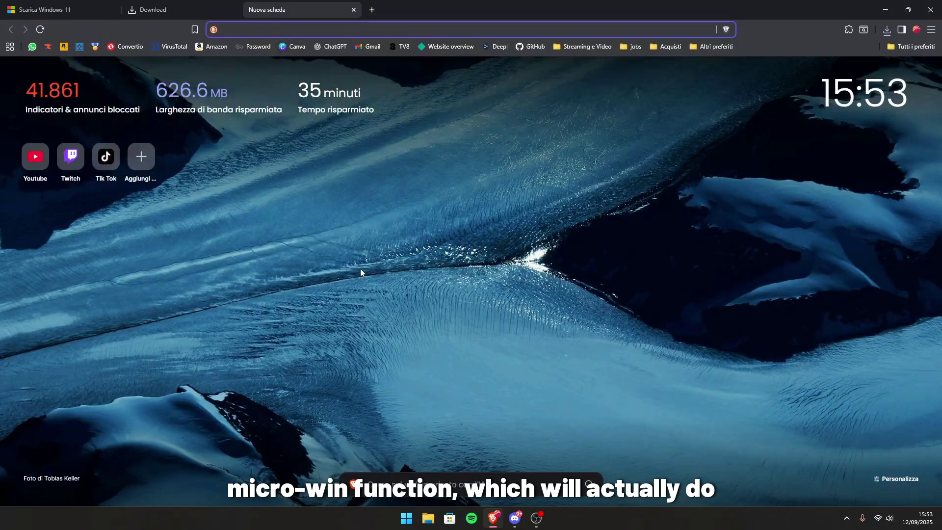
text(chris )
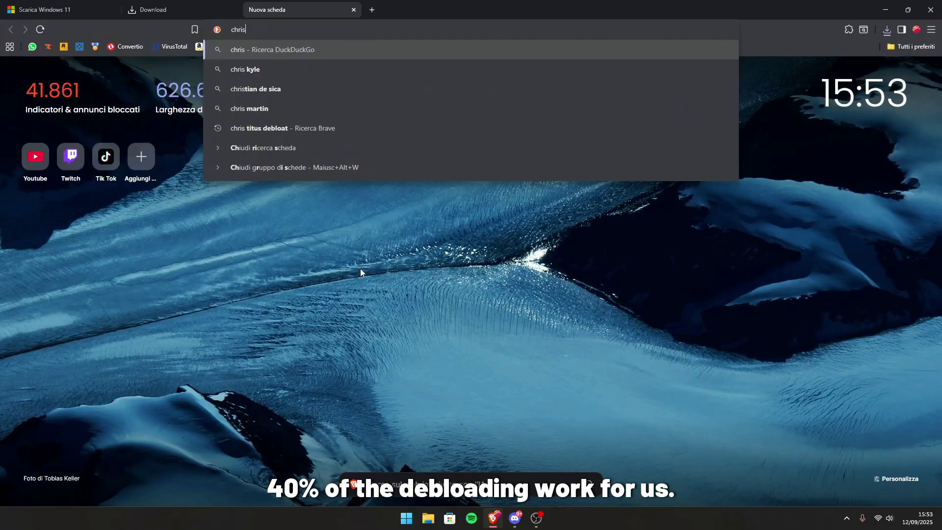
text(titus tool)
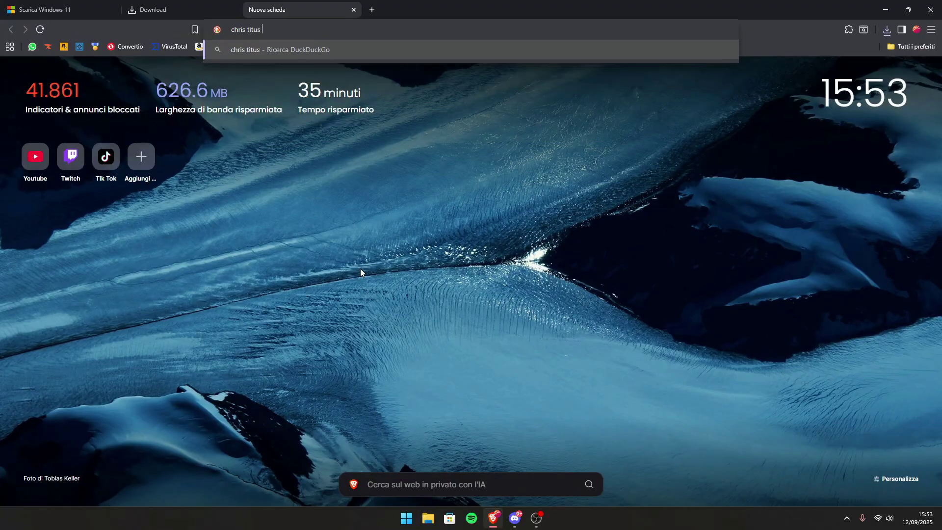
key(Return)
click(185, 148)
scroll(369, 235, down, 7)
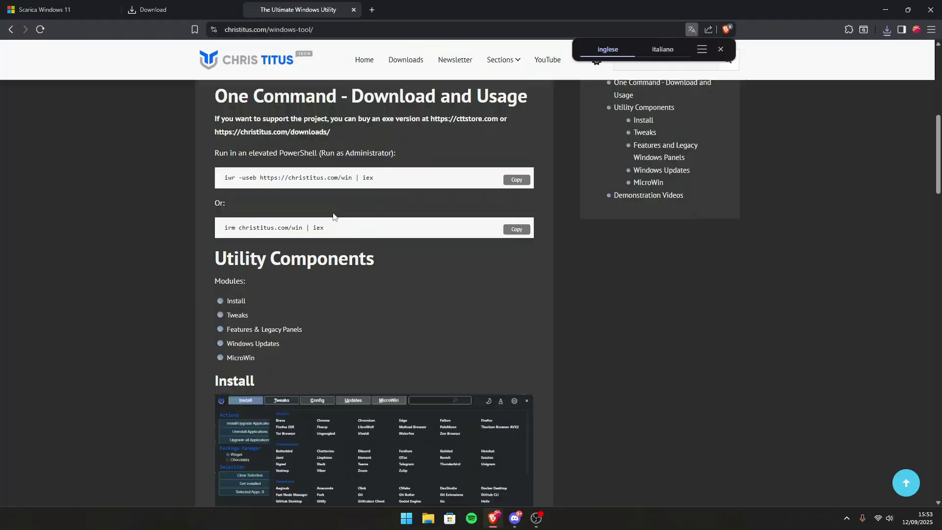
scroll(370, 235, up, 1)
click(517, 229)
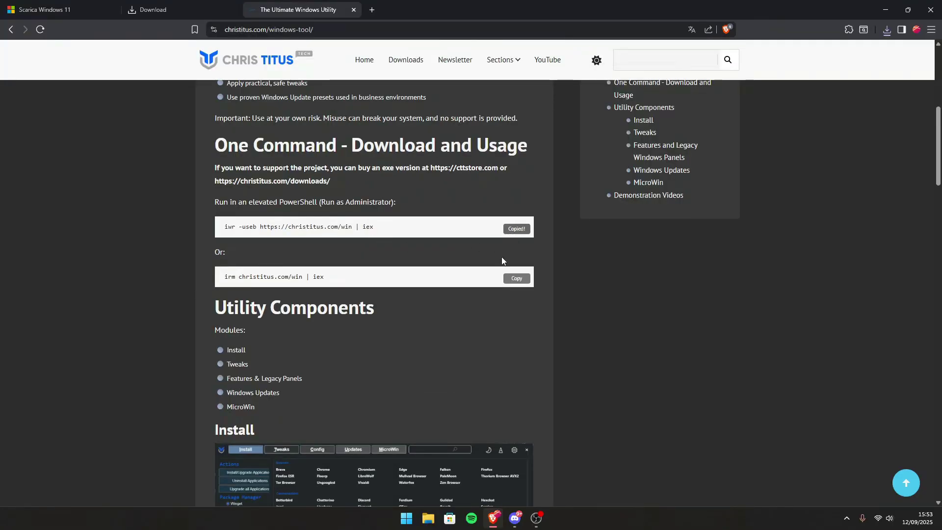
click(406, 517)
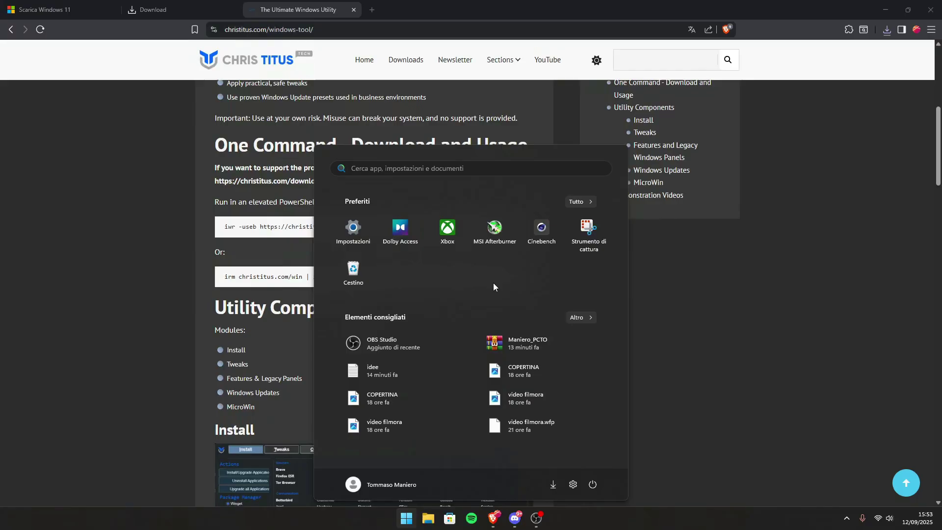
text(powershell)
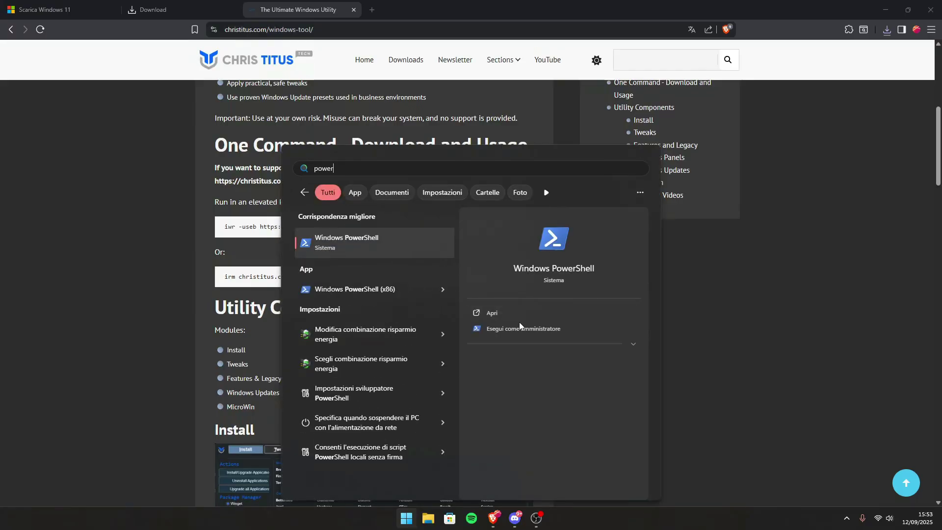
click(519, 324)
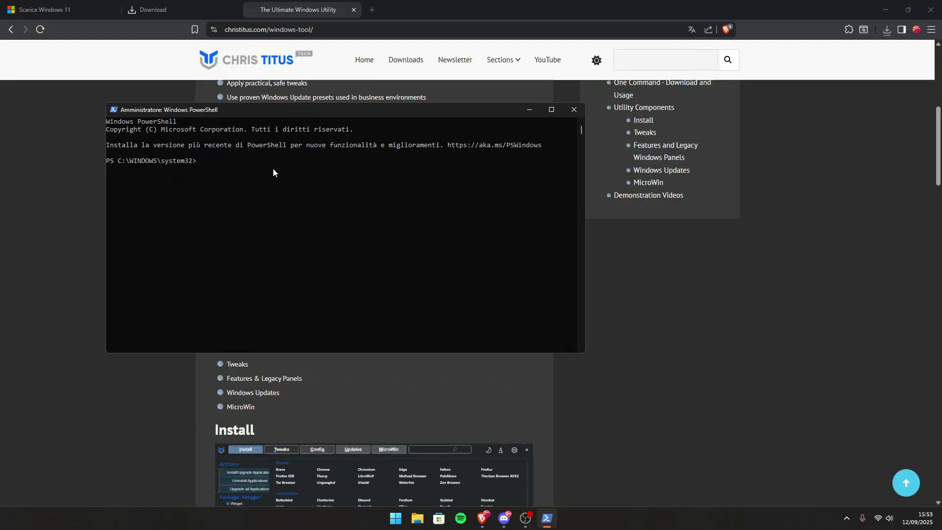
click(273, 169)
key(ctrl+v)
key(Return)
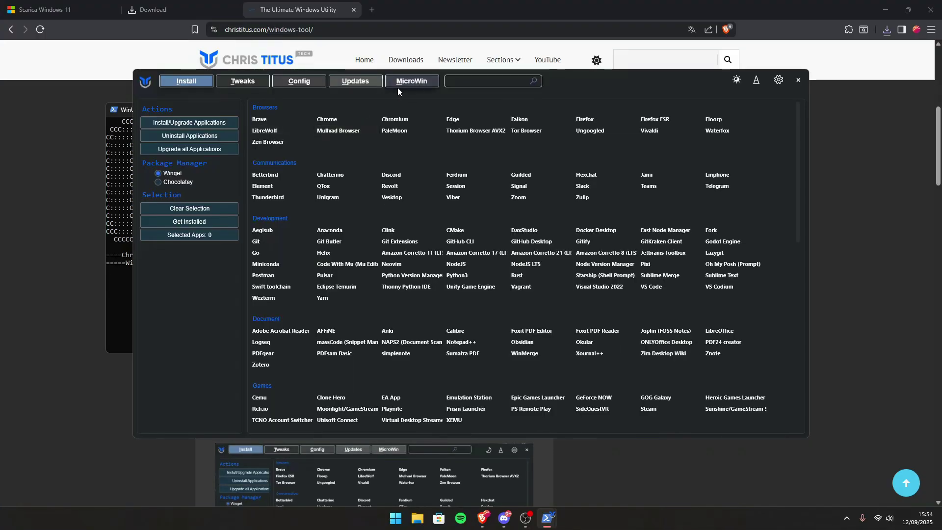
Load Win11_24H2_English_x64.iso into MicroWin, accept the oscdimg notice, and position the console to watch progress
click(397, 84)
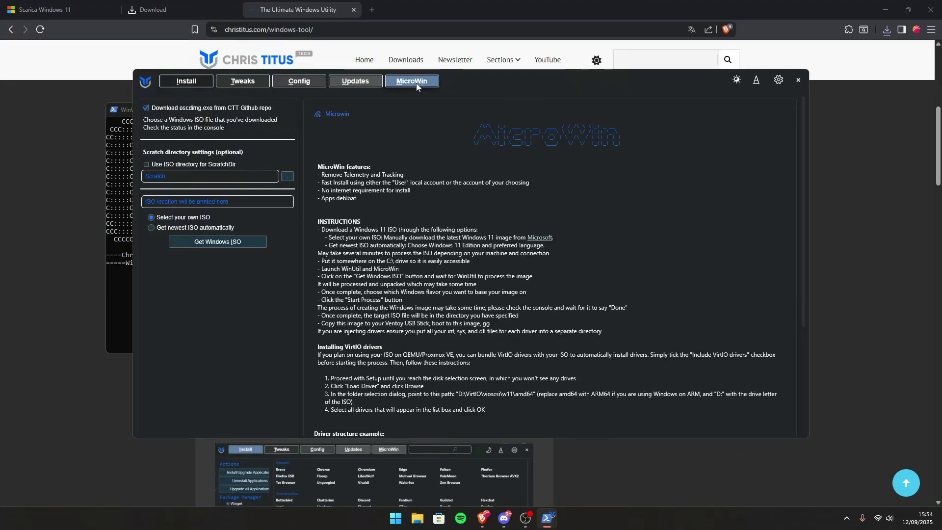
click(219, 242)
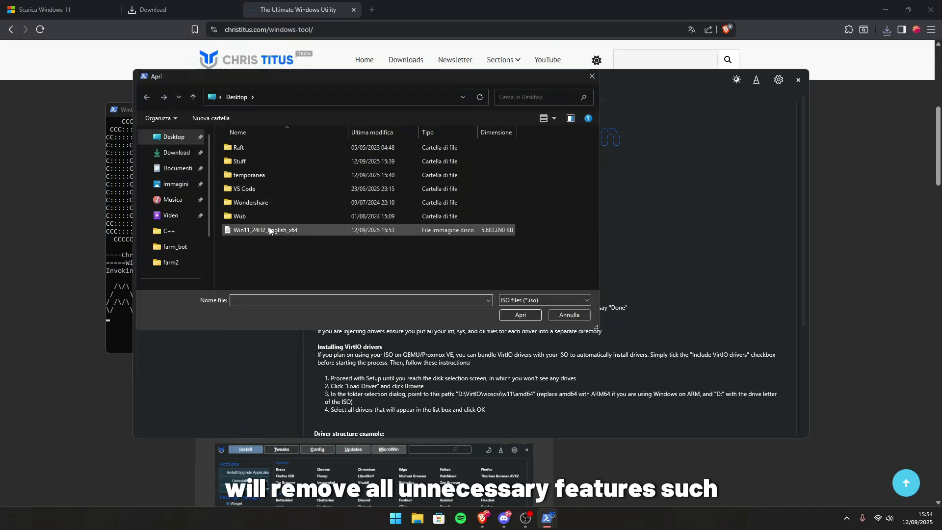
click(267, 230)
click(519, 315)
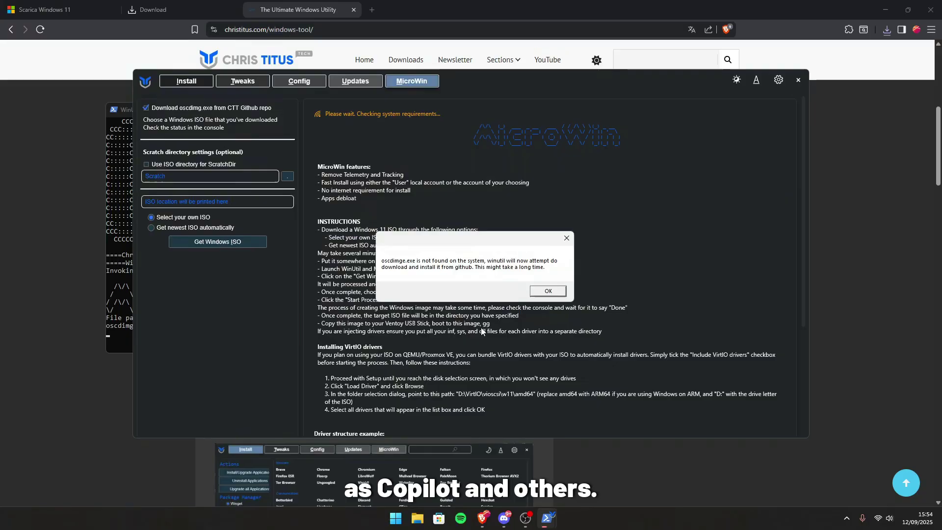
click(543, 289)
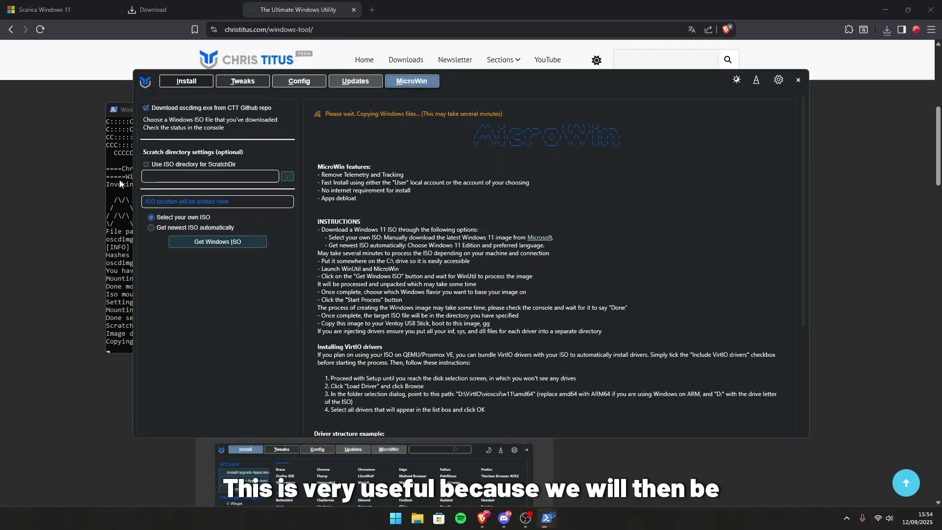
click(116, 199)
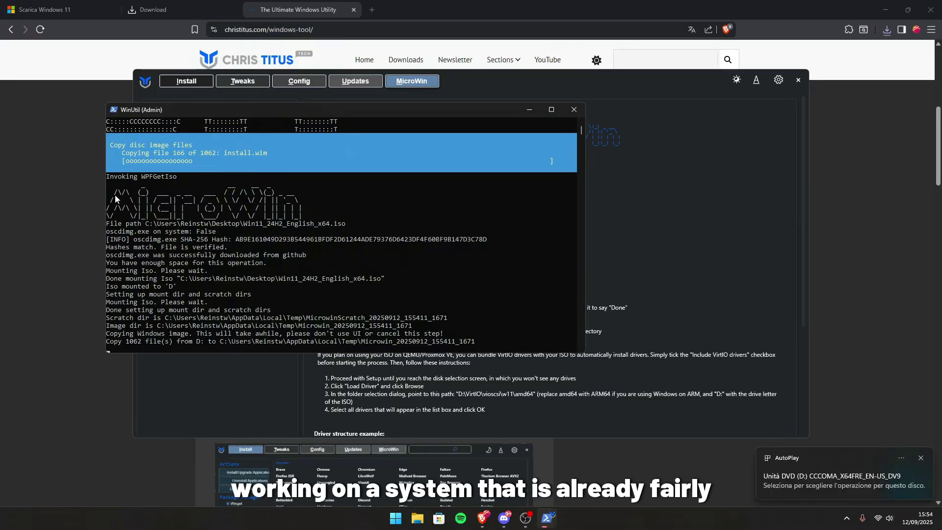
drag(260, 101, 541, 117)
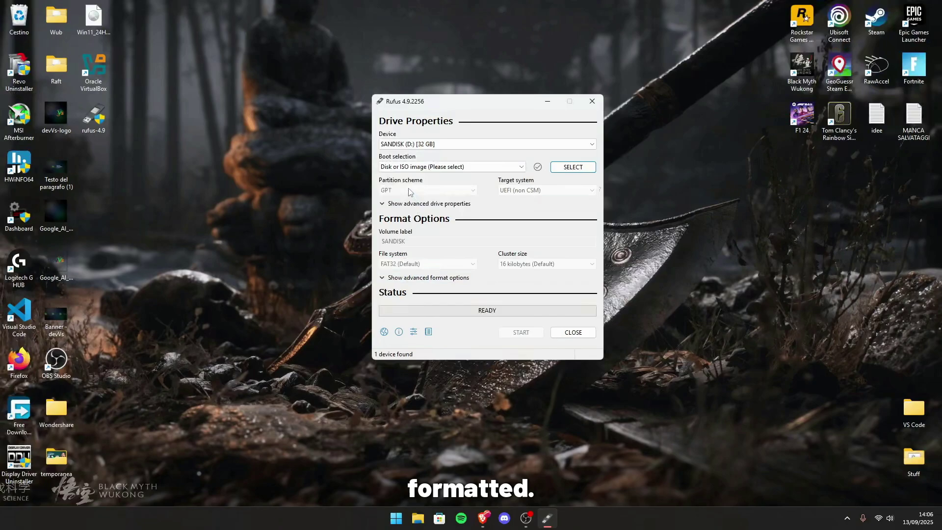
Load the debloated_iso image into Rufus for the SanDisk USB drive
click(572, 167)
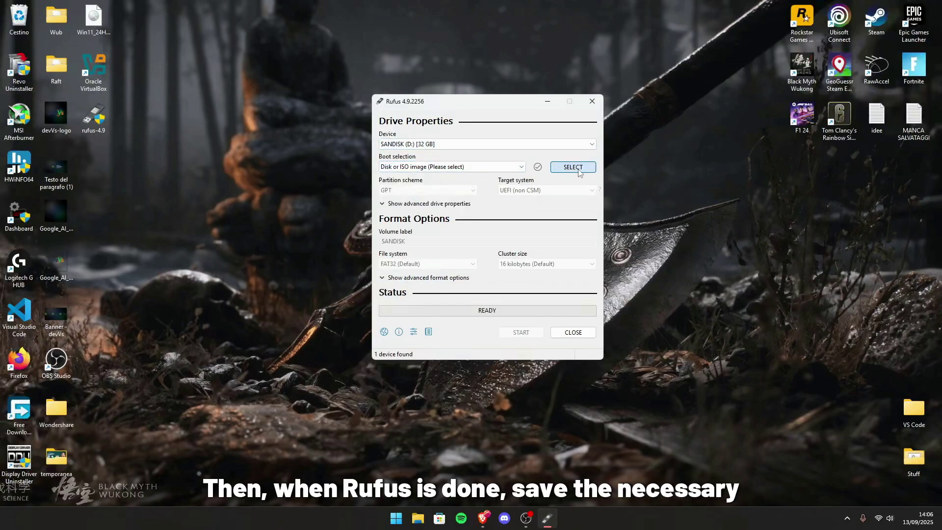
click(489, 202)
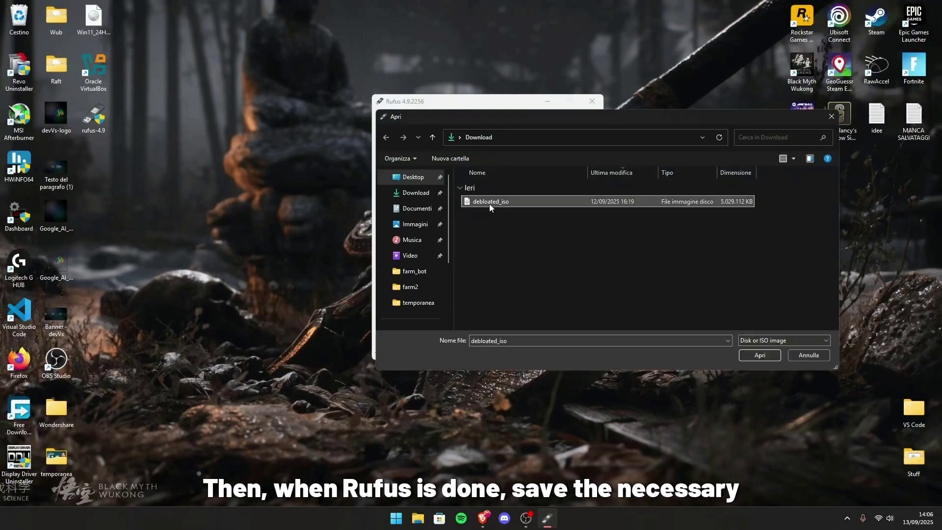
click(759, 356)
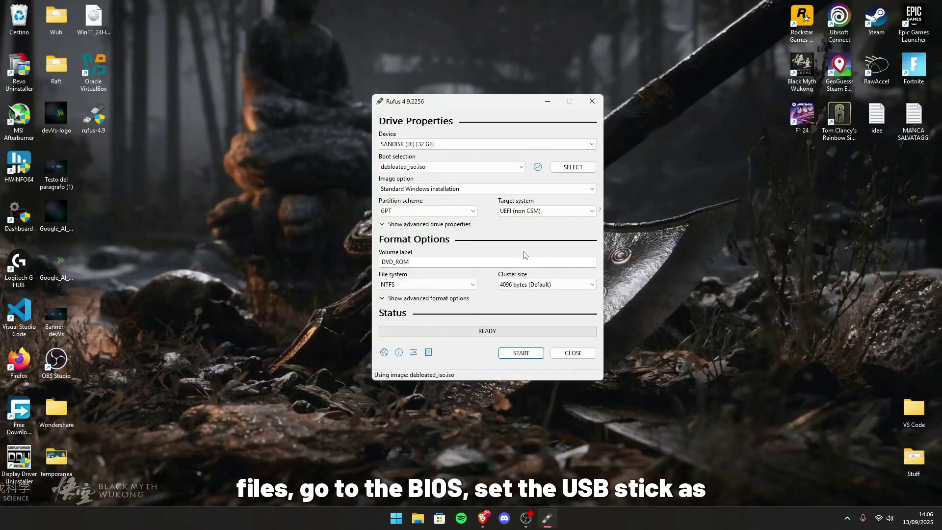
Start writing with the Windows requirement bypasses, confirm the wipe, then cancel the copy
click(519, 353)
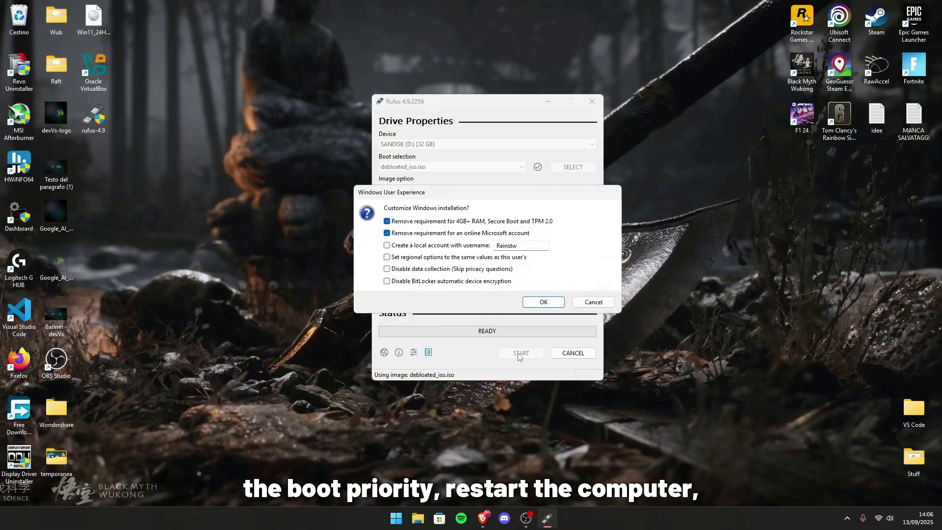
click(540, 304)
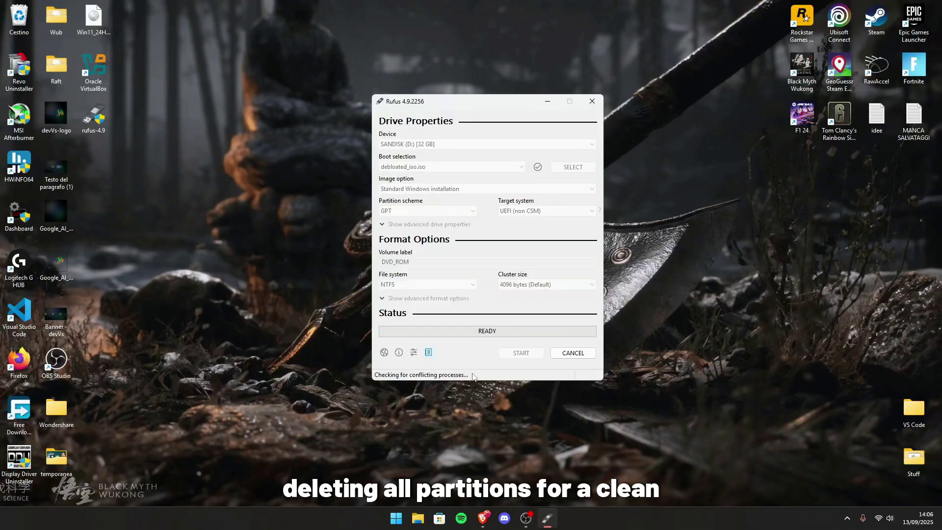
click(507, 296)
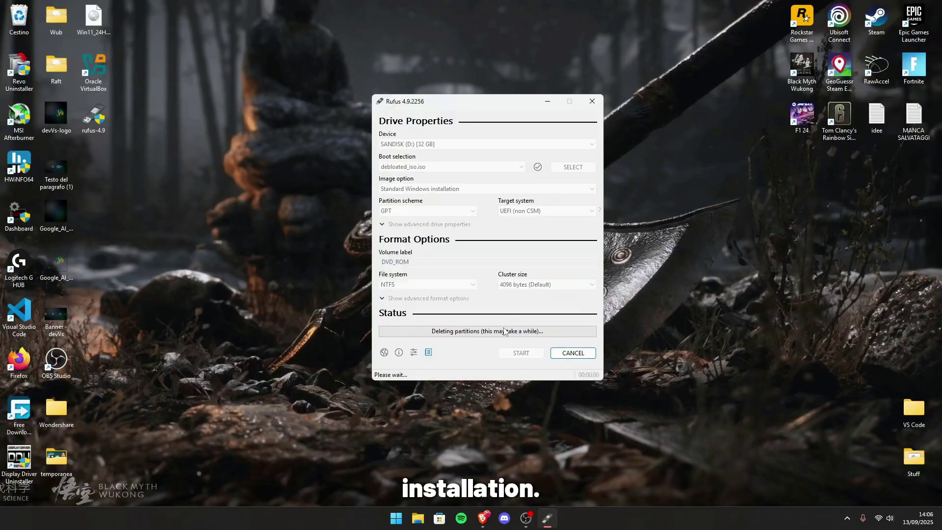
click(530, 274)
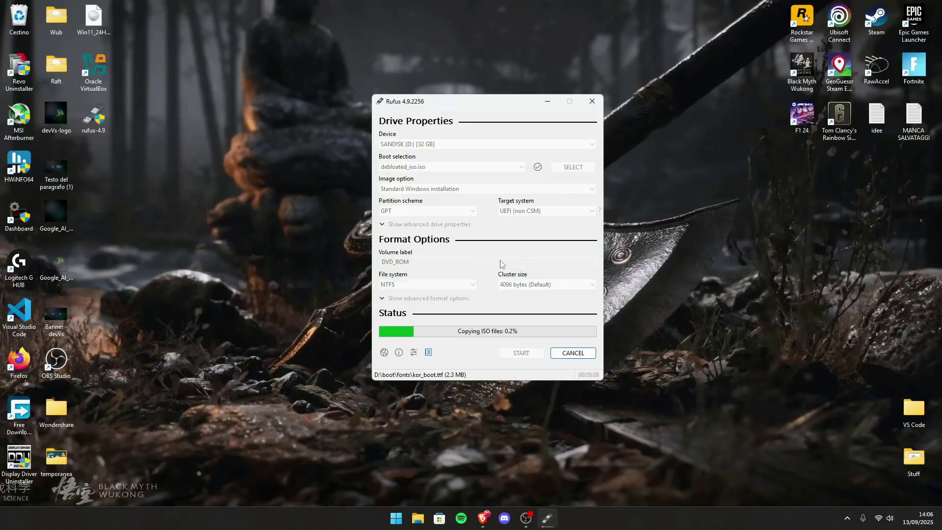
click(569, 354)
click(507, 296)
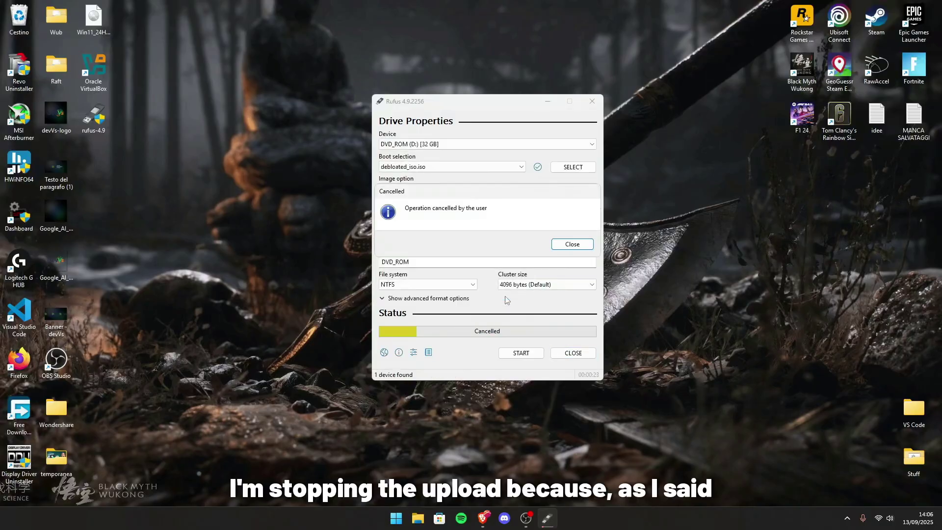
Dismiss the Rufus cancellation message and open the Start menu in the Windows 11 VM
click(569, 245)
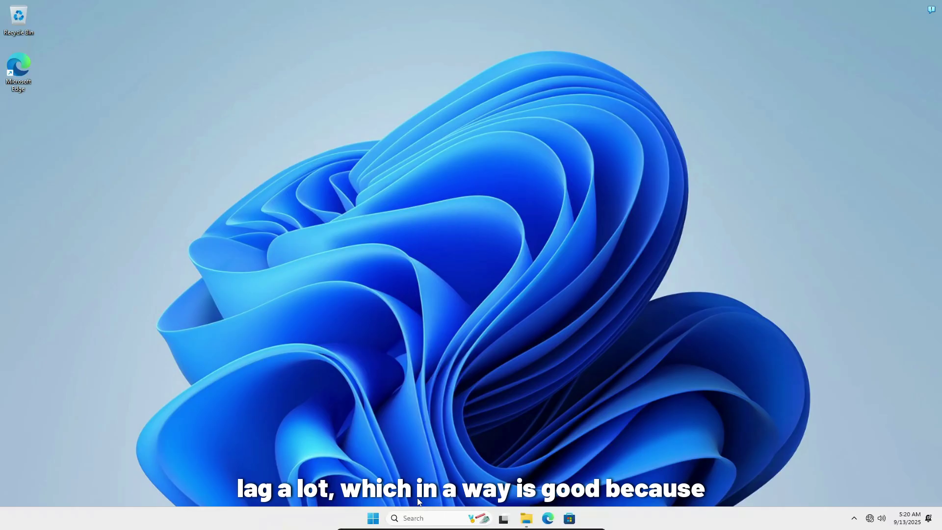
click(372, 518)
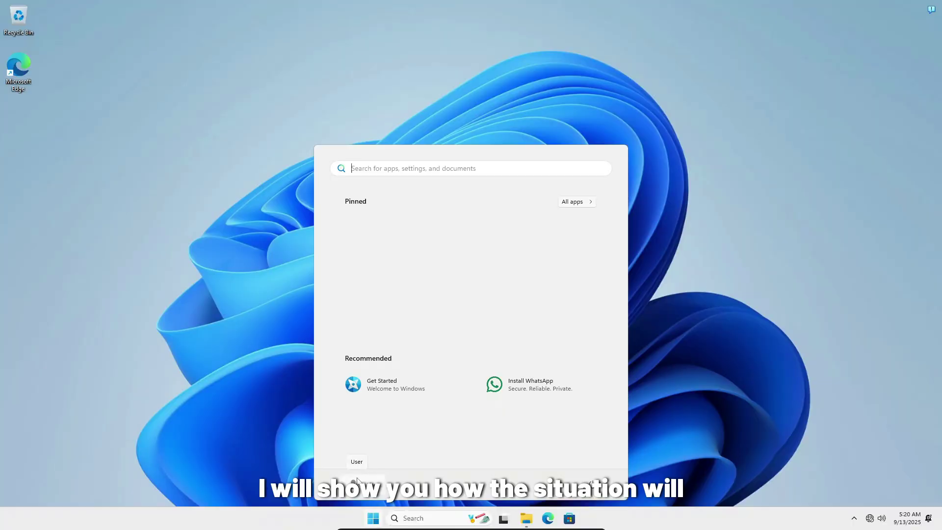
Review the All apps list in the Start menu, then close it
click(573, 202)
scroll(487, 290, down, 5)
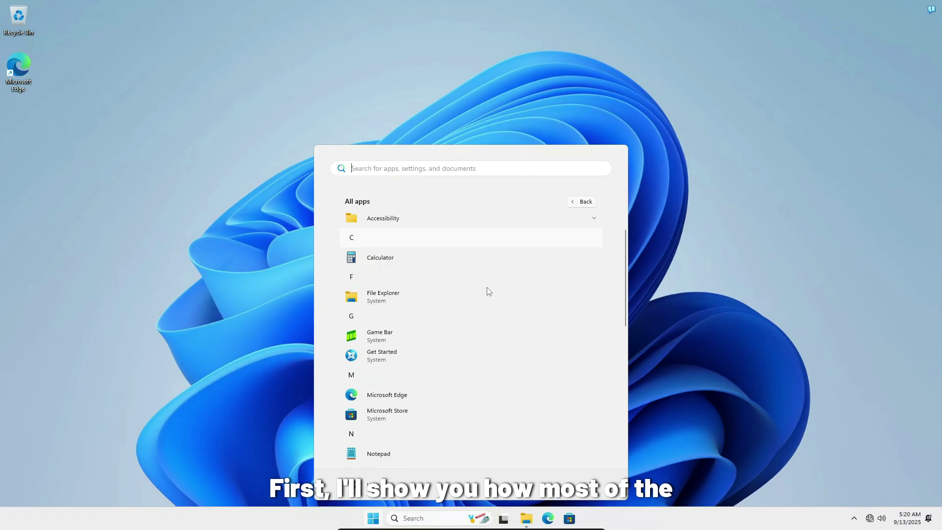
scroll(488, 291, down, 3)
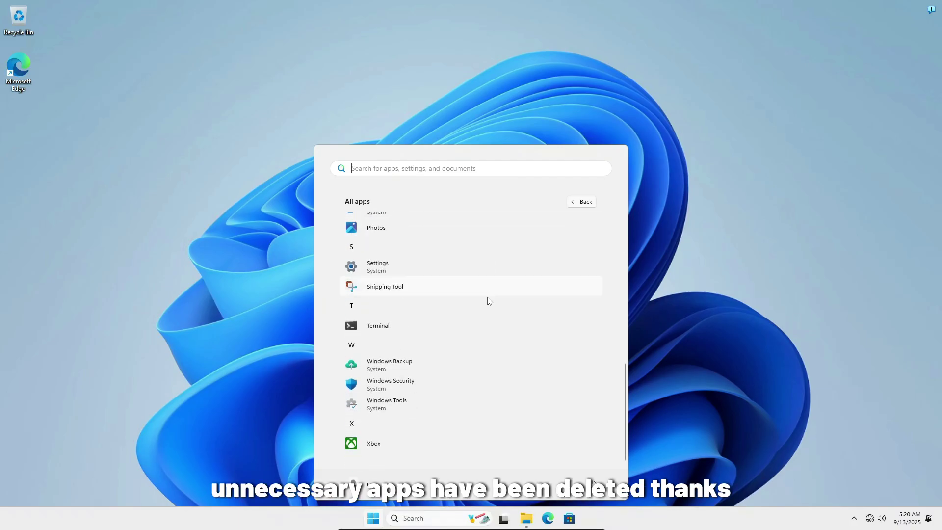
scroll(434, 421, up, 10)
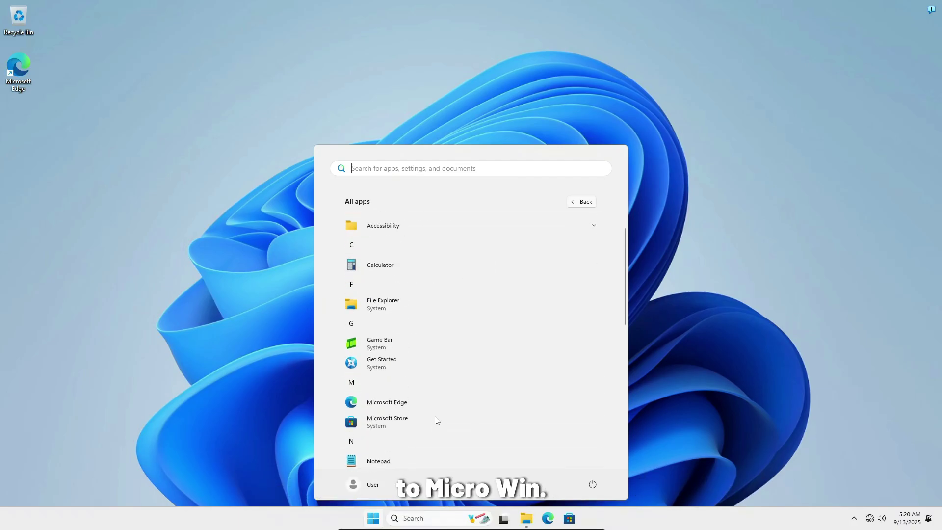
click(373, 519)
Remove Install WhatsApp and Get Started from the Recommended list
click(373, 520)
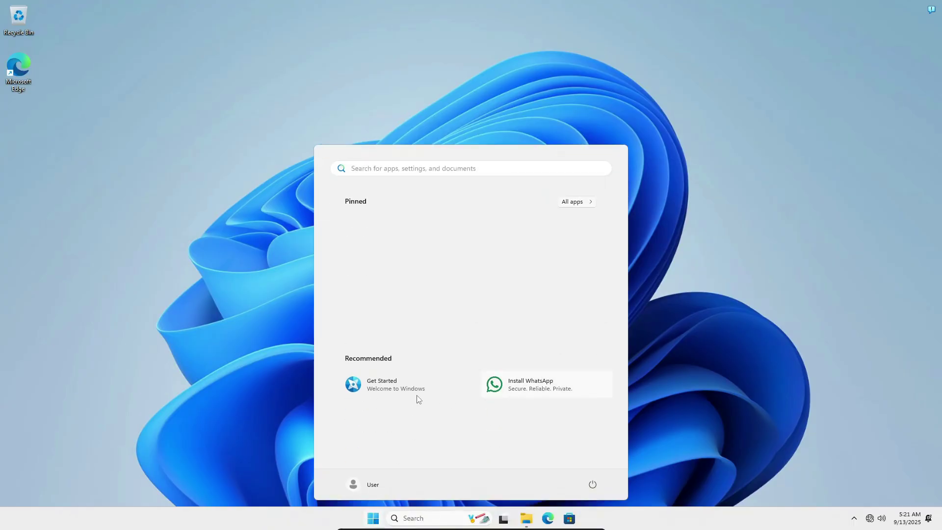
right_click(525, 391)
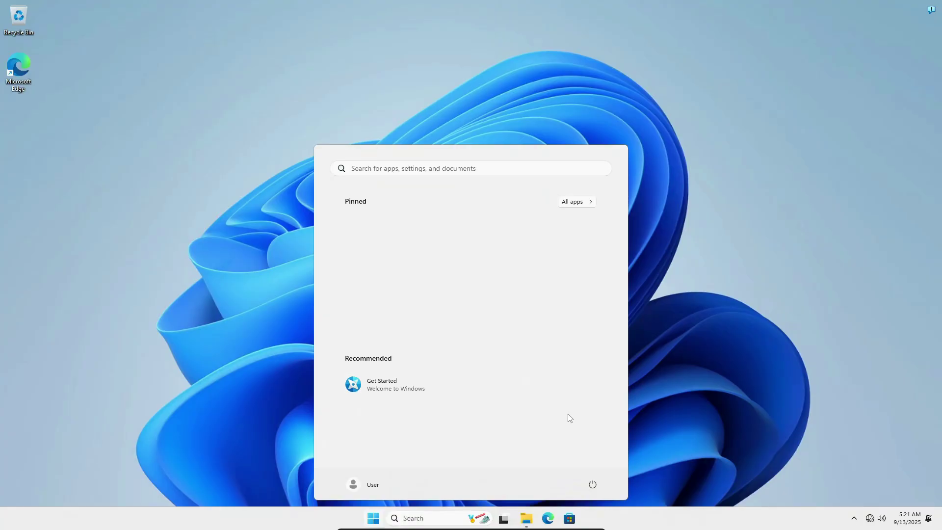
right_click(400, 387)
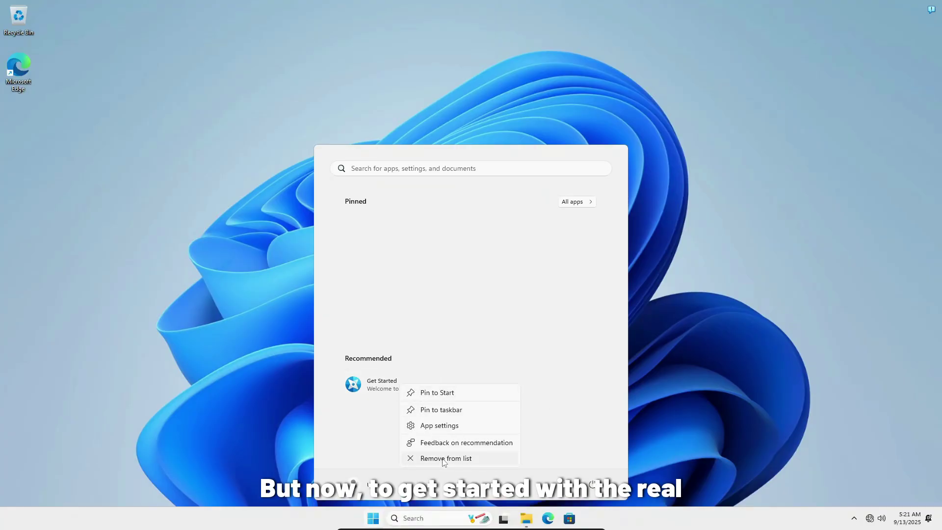
click(444, 458)
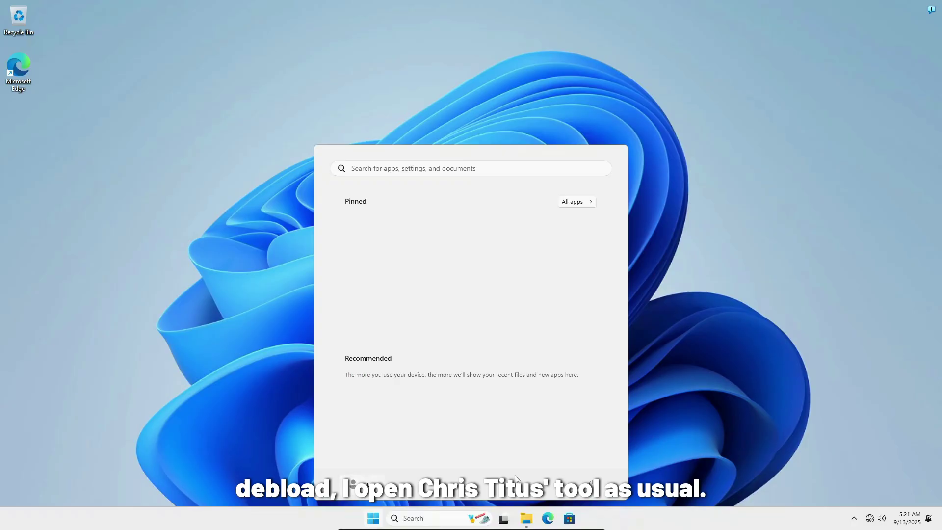
Open the script file on the DVD drive and copy its WinUtil launch command
click(810, 416)
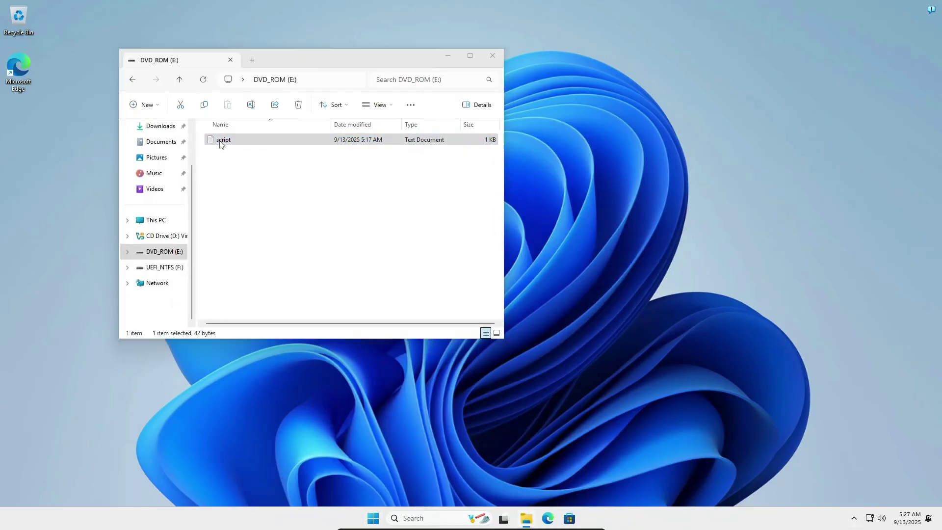
double_click(223, 140)
key(ctrl+a)
key(ctrl+w)
key(ctrl+w)
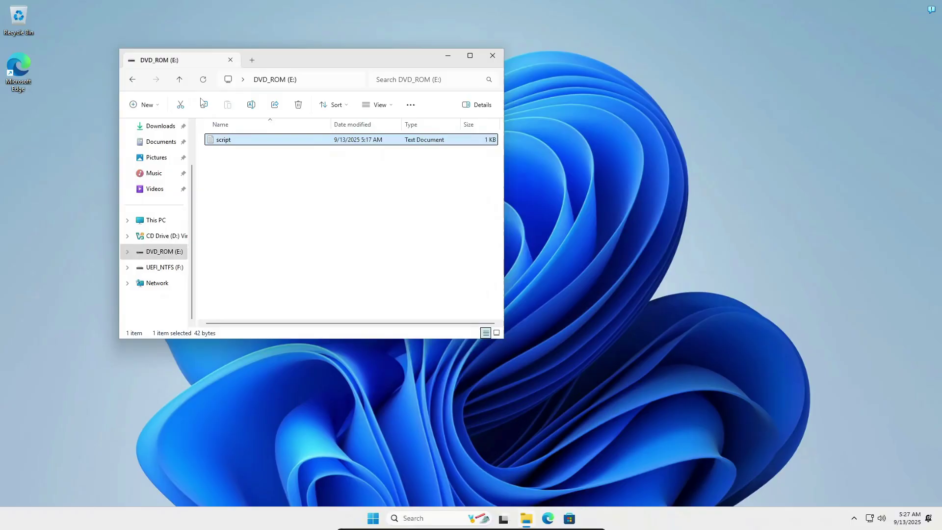
Run the launch command in an administrator PowerShell and go to WinUtil's Tweaks page
key(super)
text(power)
click(613, 300)
click(405, 339)
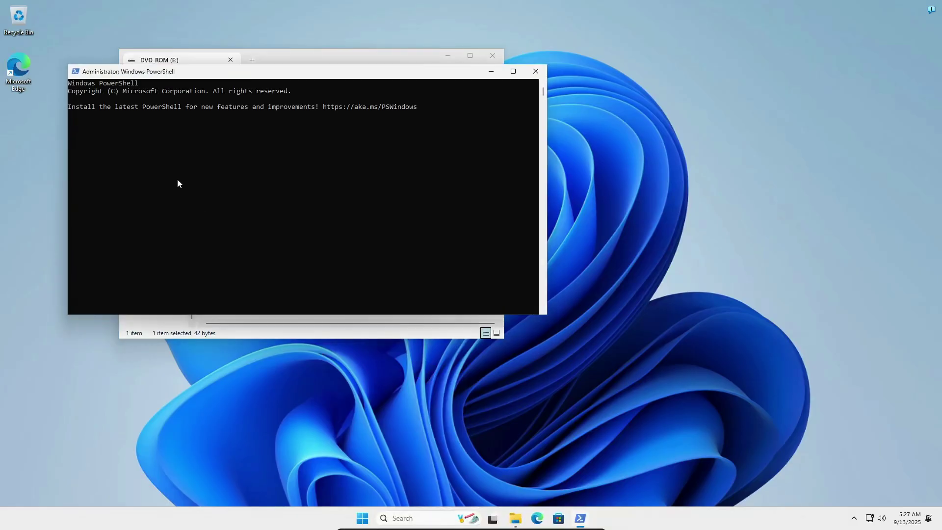
right_click(177, 179)
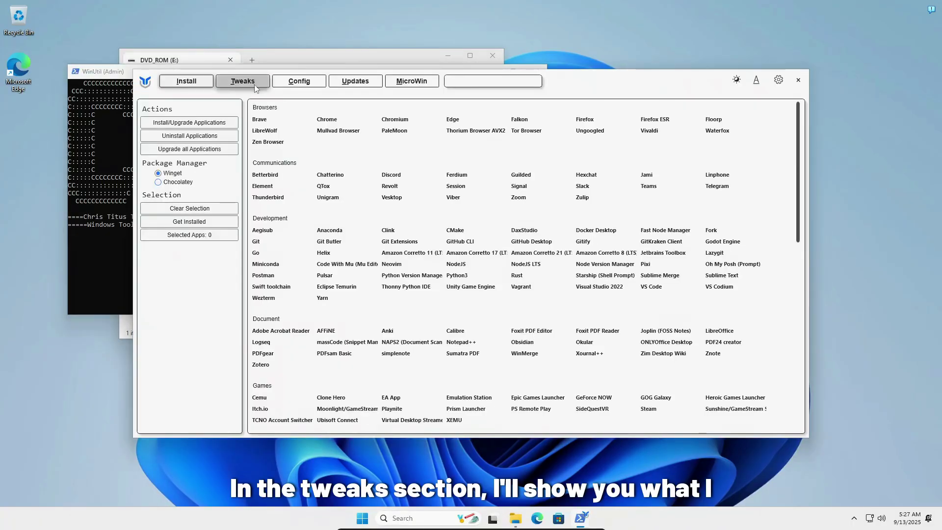
click(254, 85)
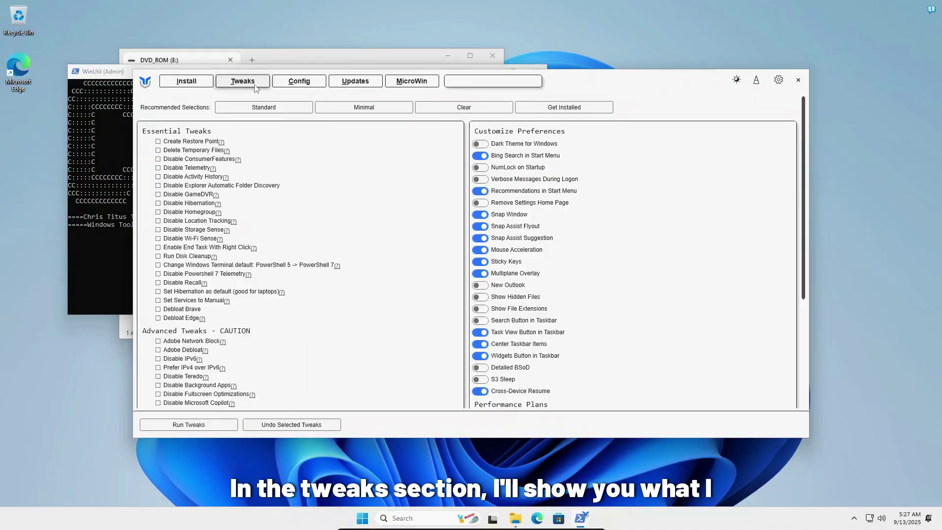
Select Standard tweaks plus Adobe Network Block, Adobe Debloat, Classic Right-Click Menu and Remove OneDrive
click(271, 112)
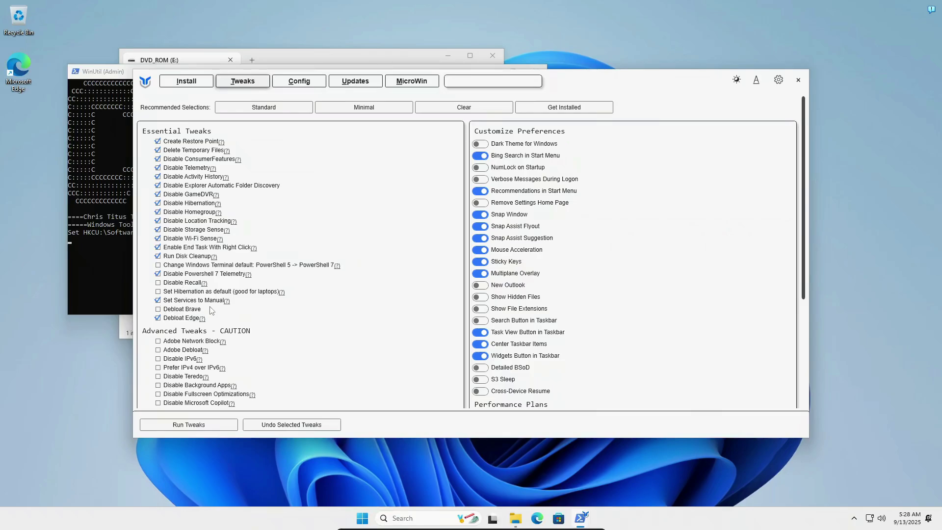
scroll(211, 310, down, 6)
click(158, 174)
click(158, 182)
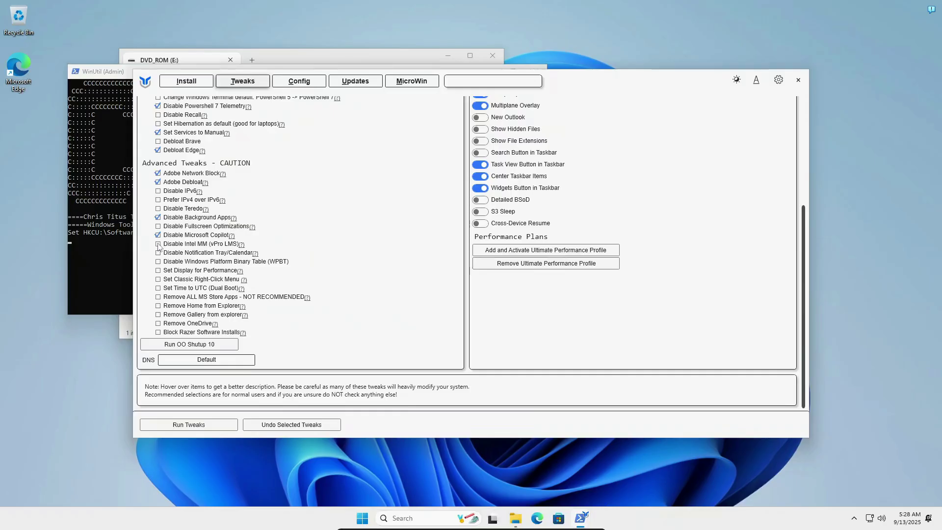
click(158, 280)
click(158, 323)
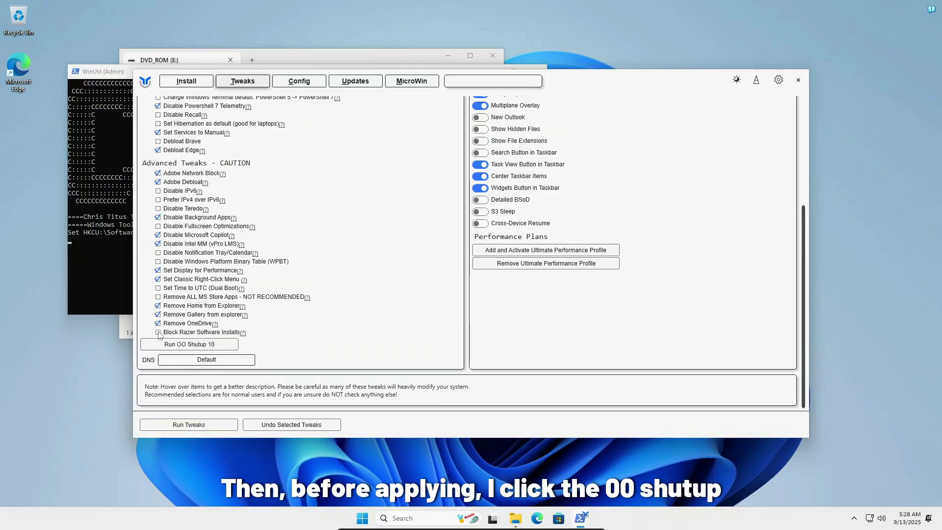
Launch O&O ShutUp10++ and apply recommended and somewhat recommended settings without a restore point
click(183, 345)
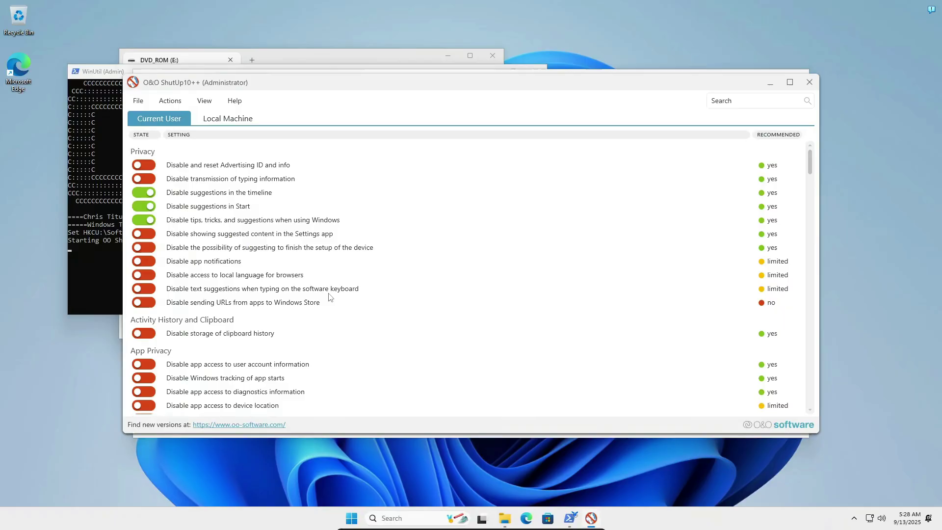
click(205, 102)
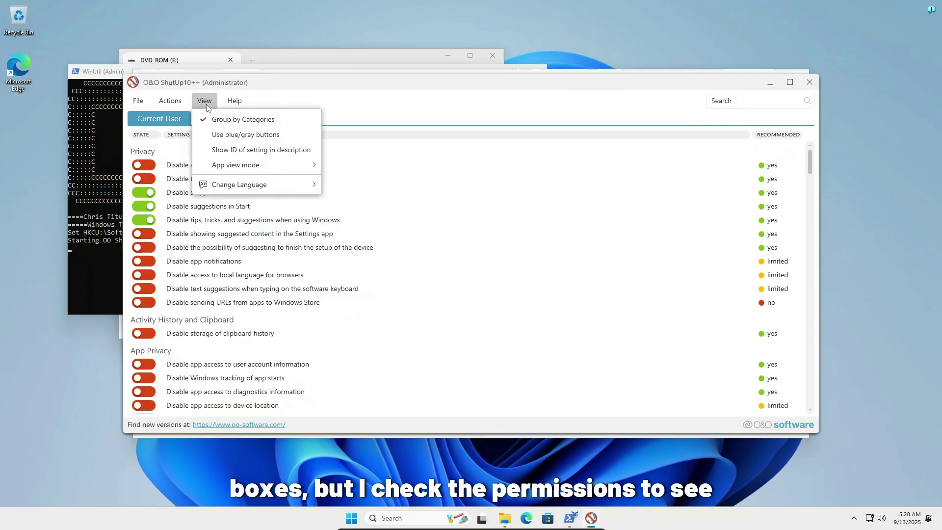
mouse_move(170, 102)
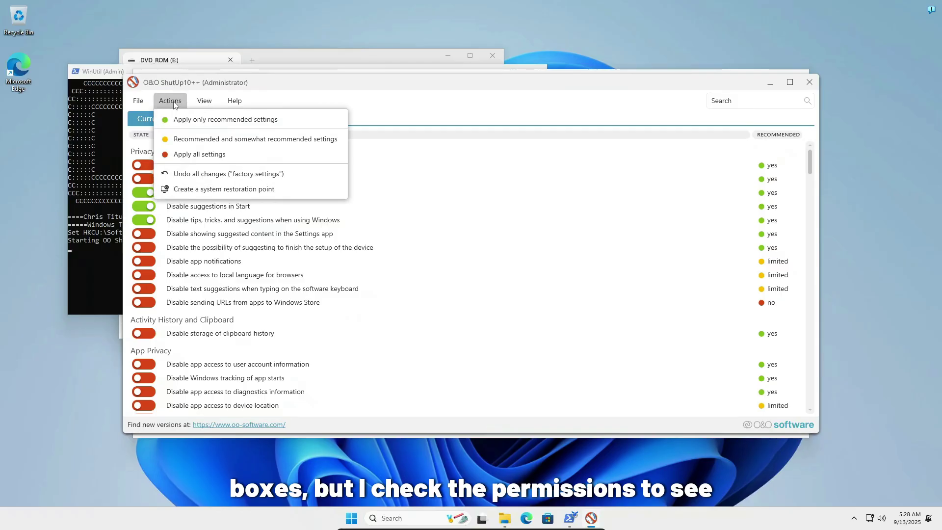
click(225, 143)
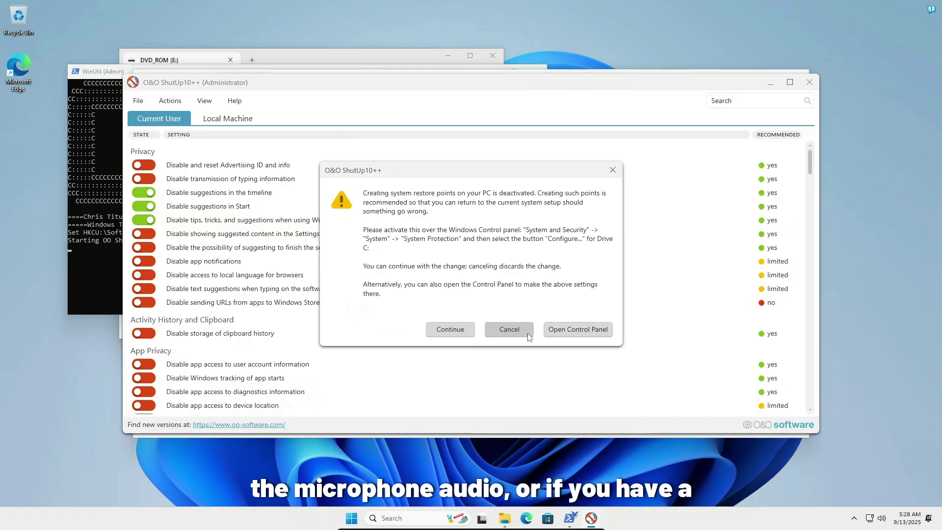
click(449, 331)
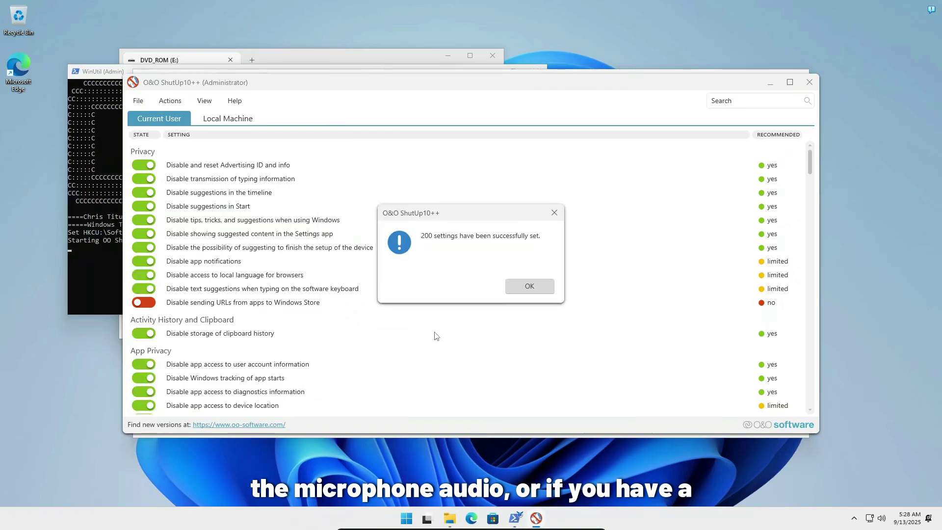
Keep microphone, camera and notification access allowed for apps in O&O ShutUp10++
click(532, 288)
scroll(343, 290, down, 3)
scroll(181, 201, down, 1)
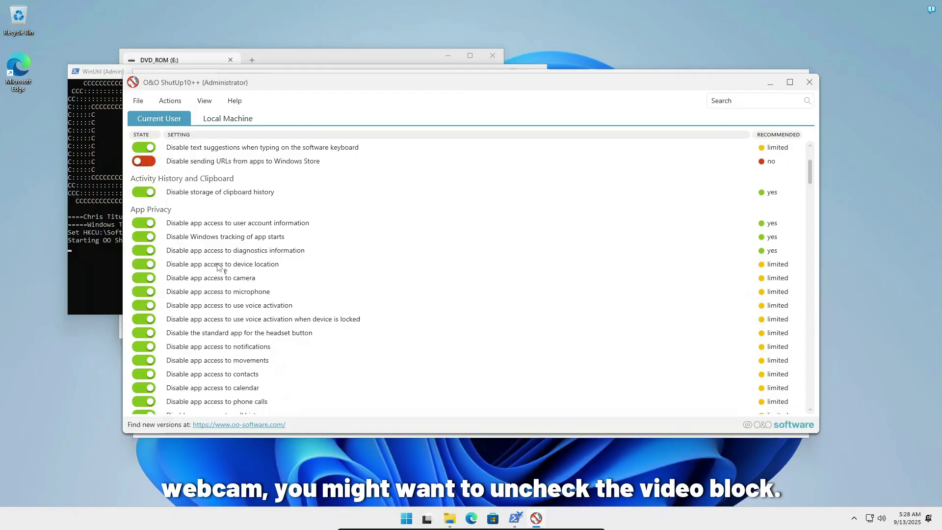
scroll(138, 275, down, 1)
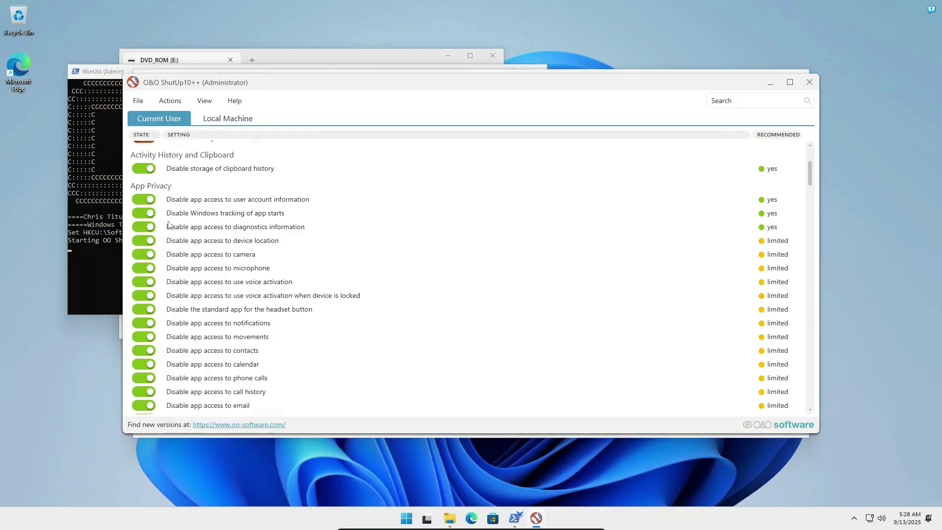
click(153, 270)
click(152, 255)
scroll(259, 245, down, 2)
scroll(256, 270, down, 1)
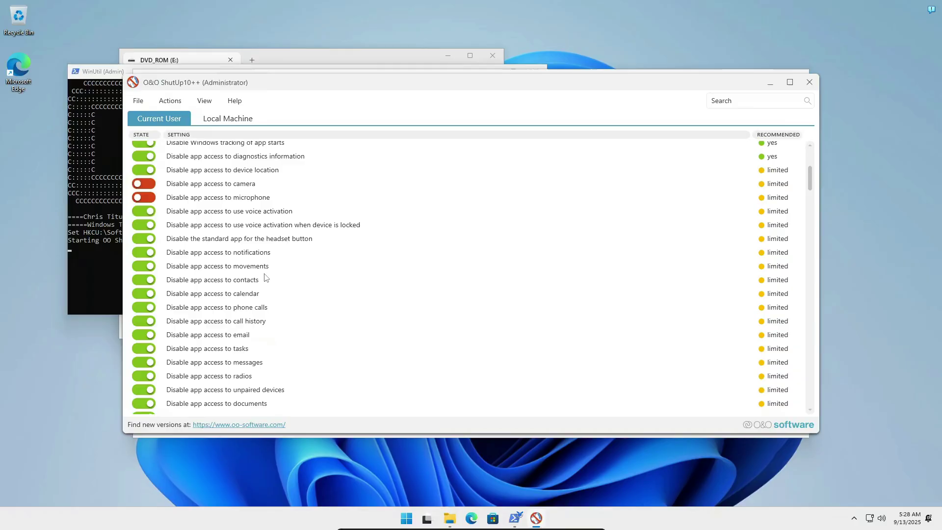
click(147, 253)
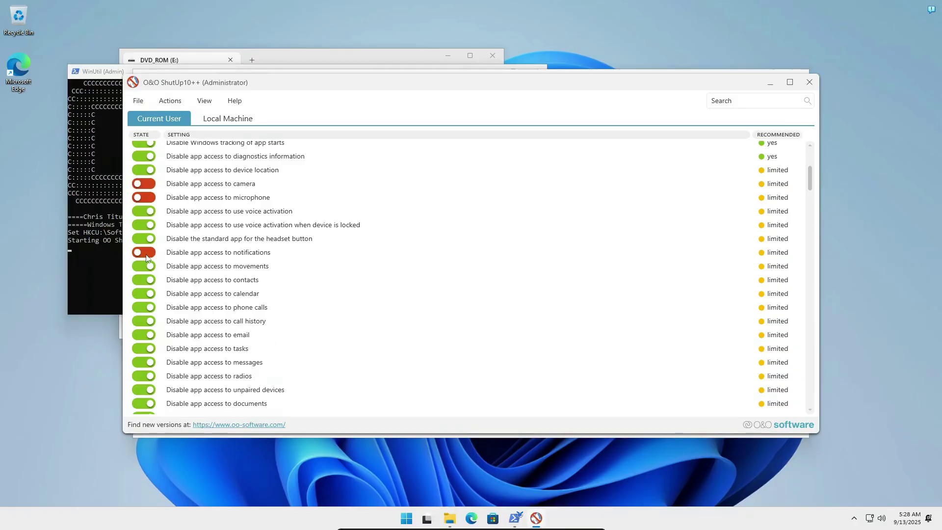
scroll(247, 290, down, 9)
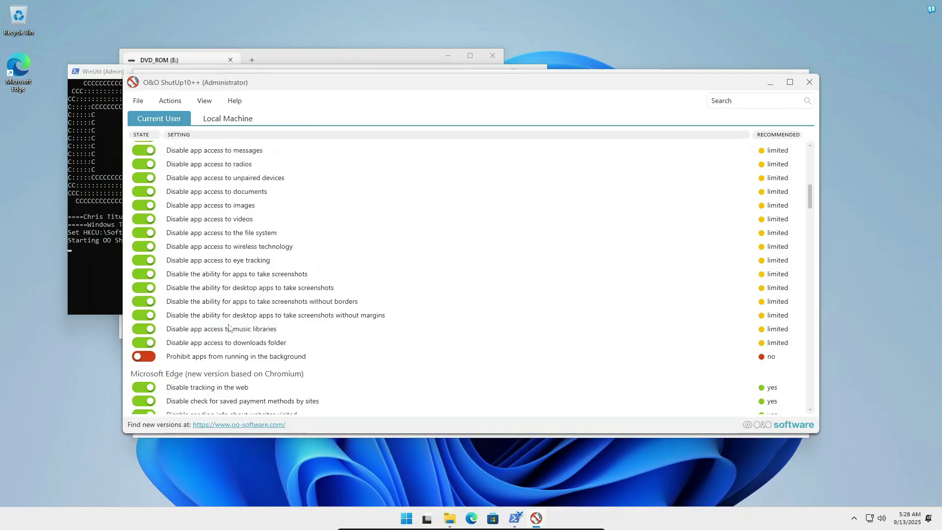
scroll(231, 305, up, 3)
scroll(229, 305, up, 3)
scroll(230, 258, down, 3)
scroll(246, 269, up, 8)
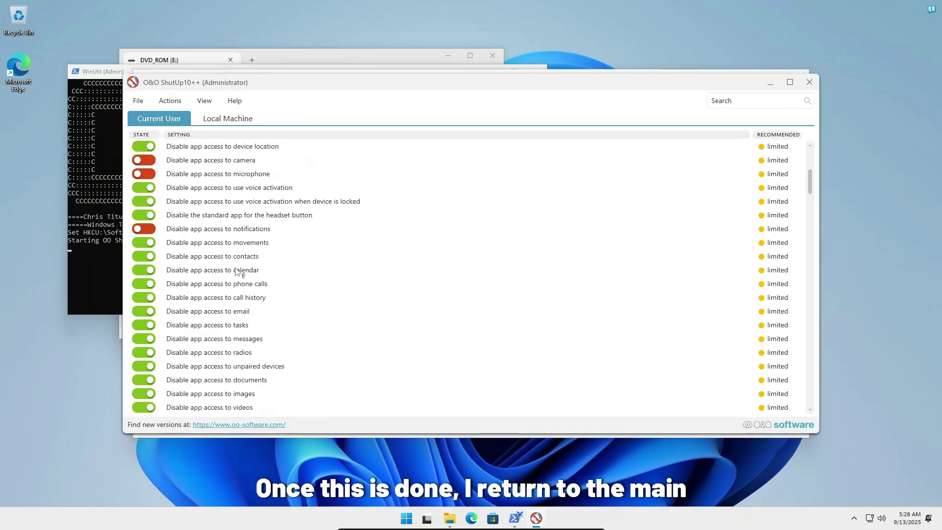
Exit O&O ShutUp10++ without restarting Windows
click(141, 102)
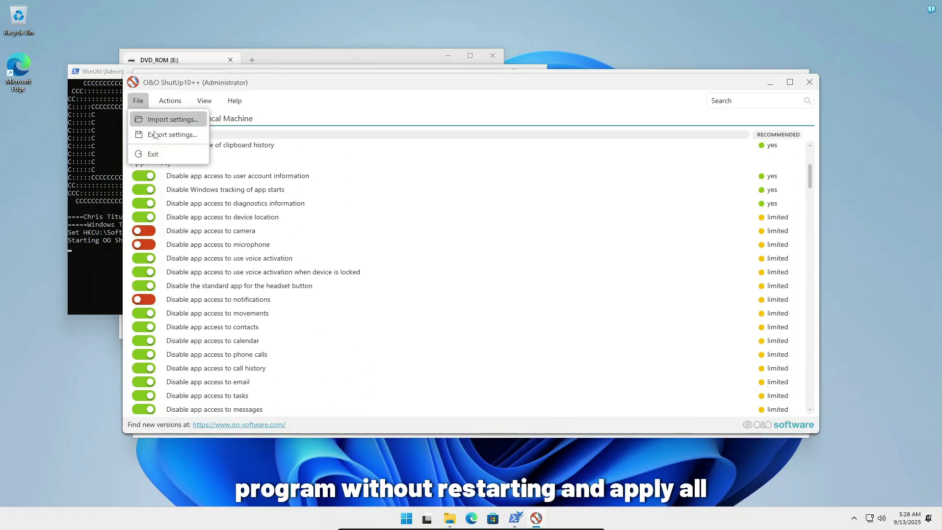
click(157, 155)
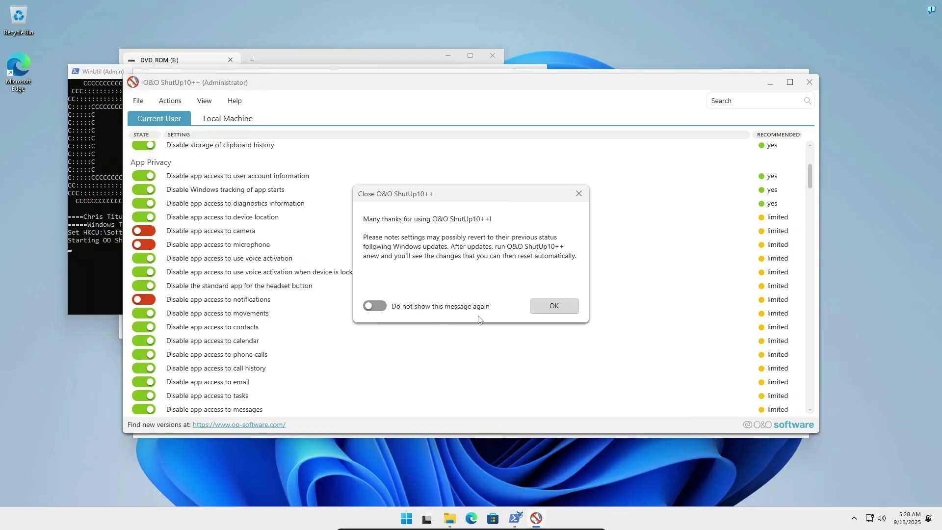
click(552, 306)
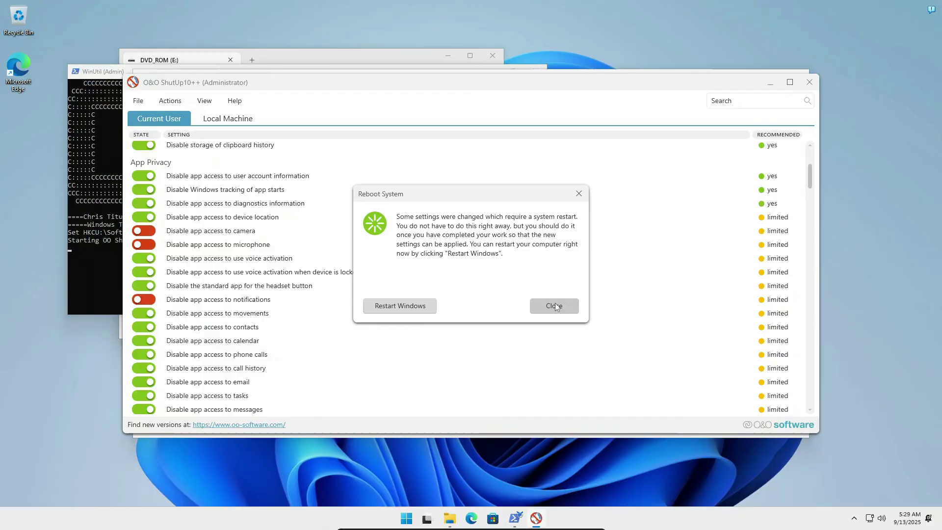
click(551, 307)
scroll(625, 340, up, 5)
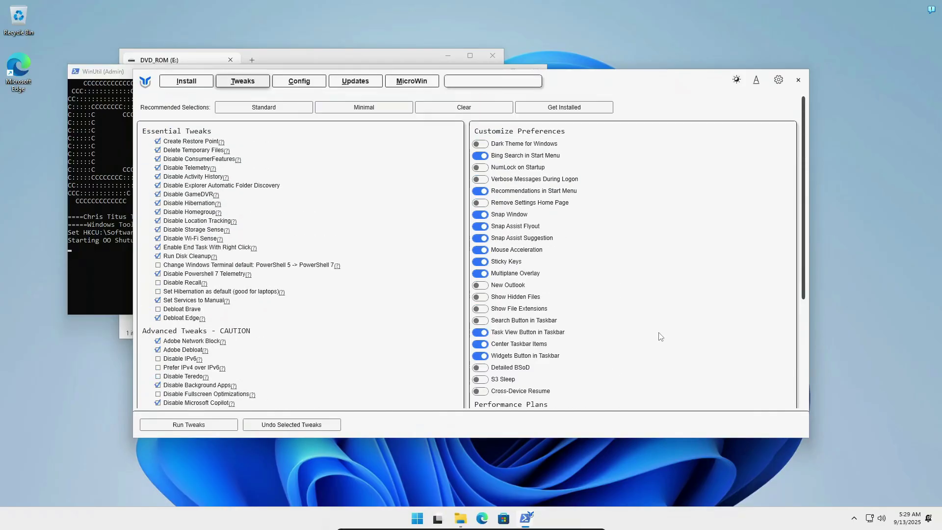
Turn off Bing search, Start recommendations, snap suggestions, mouse acceleration, multiplane overlay, Sticky Keys, Task View and Widgets
click(480, 155)
click(480, 191)
click(480, 238)
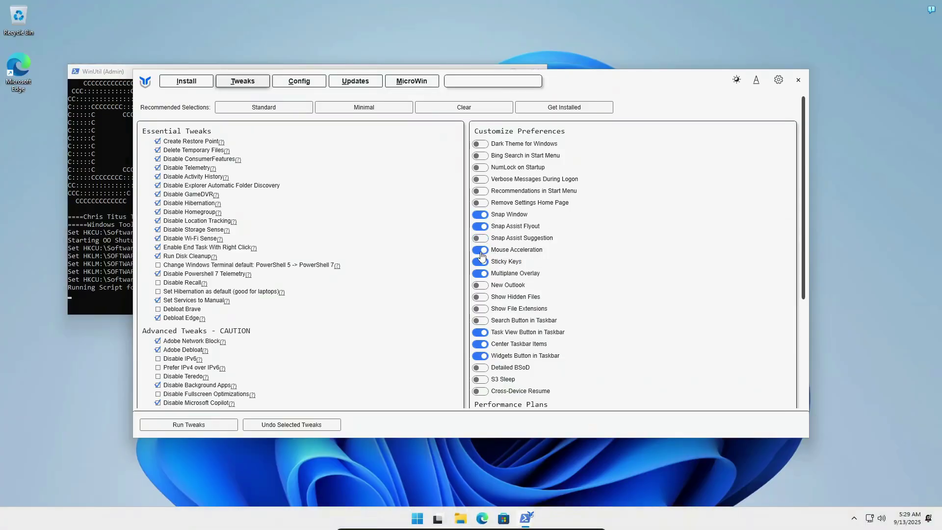
click(481, 251)
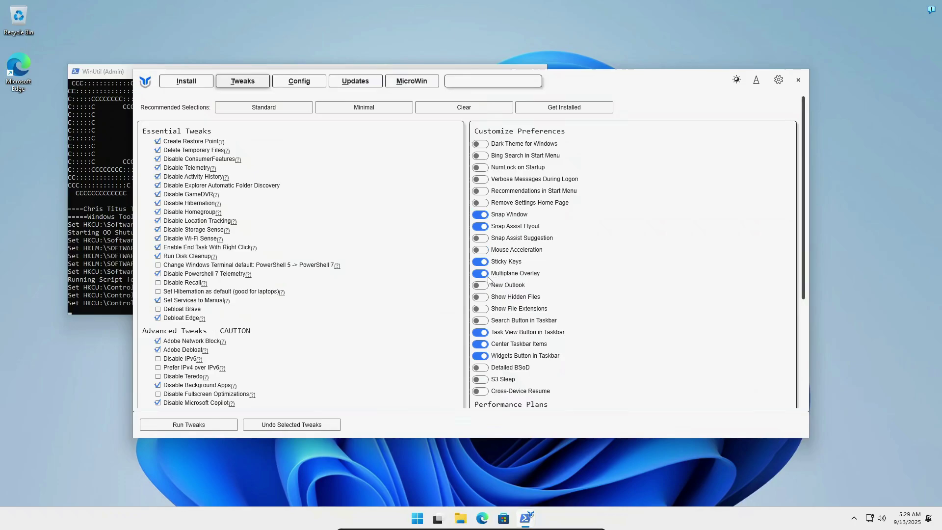
click(480, 274)
click(481, 261)
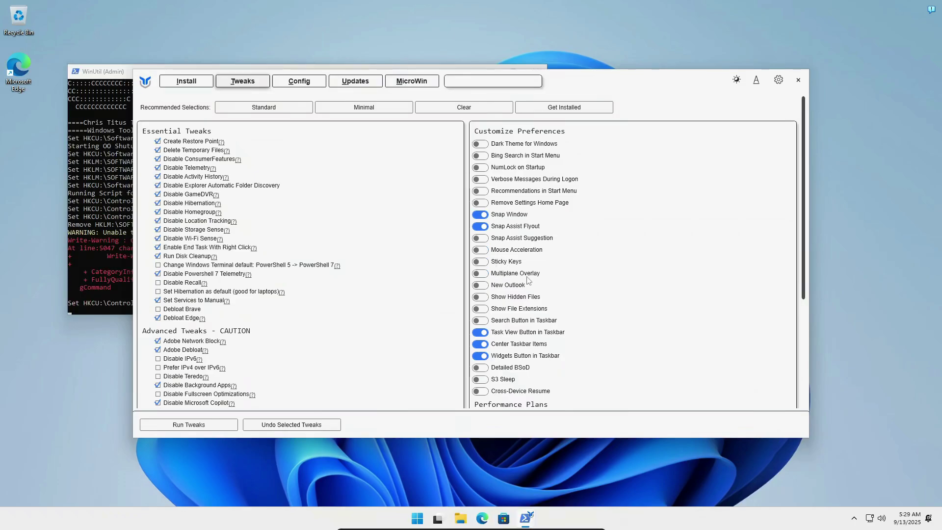
scroll(485, 268, down, 3)
click(483, 263)
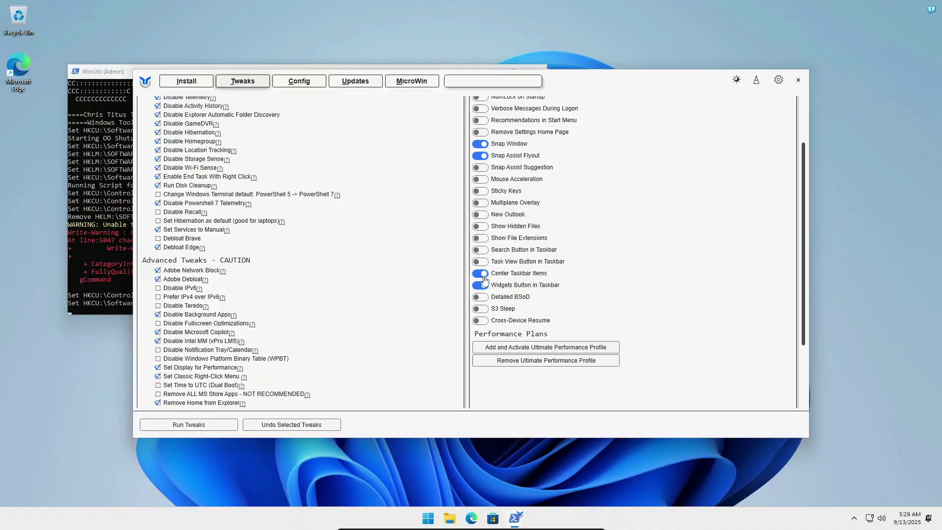
click(482, 284)
scroll(535, 294, down, 2)
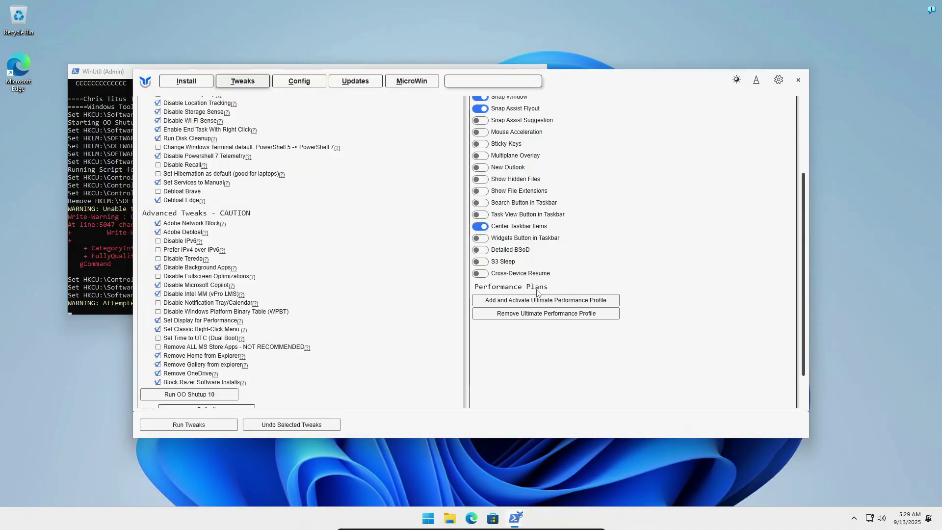
Add the Ultimate Performance power plan and run the selected tweaks to completion
click(547, 300)
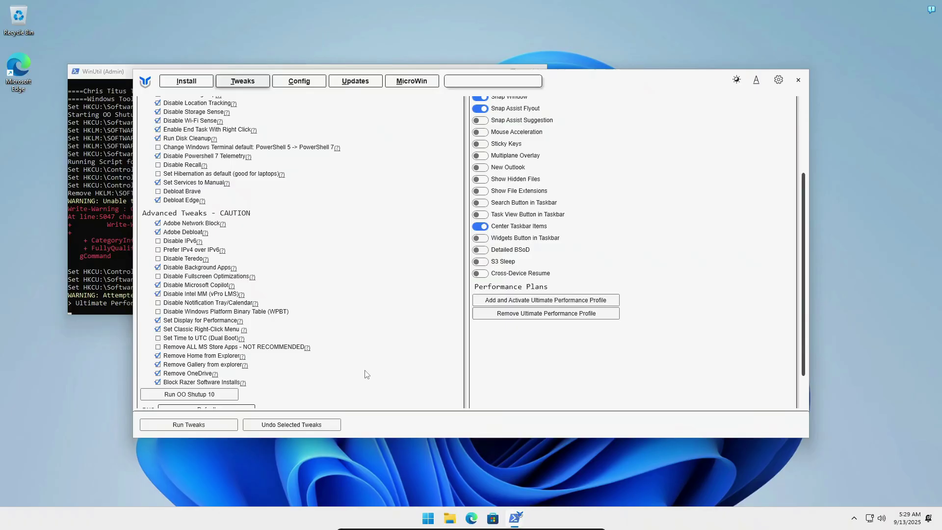
scroll(380, 297, down, 2)
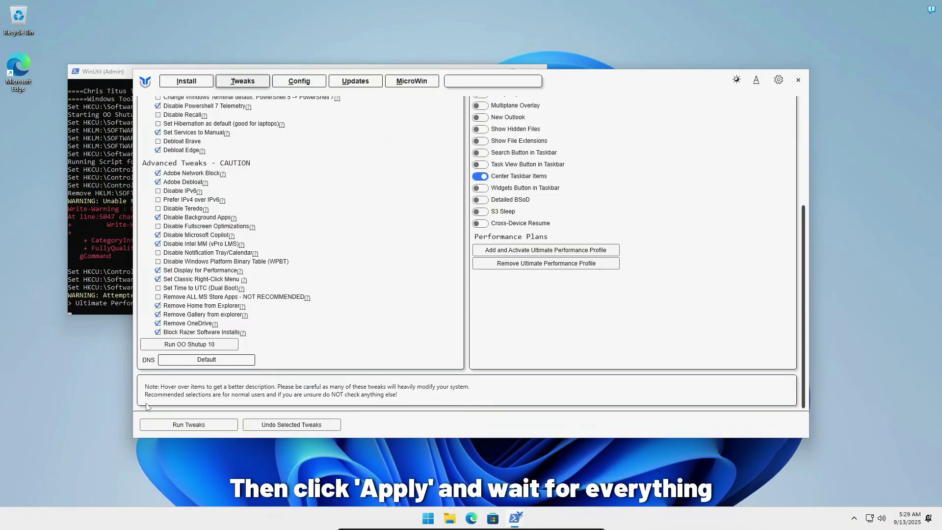
click(181, 427)
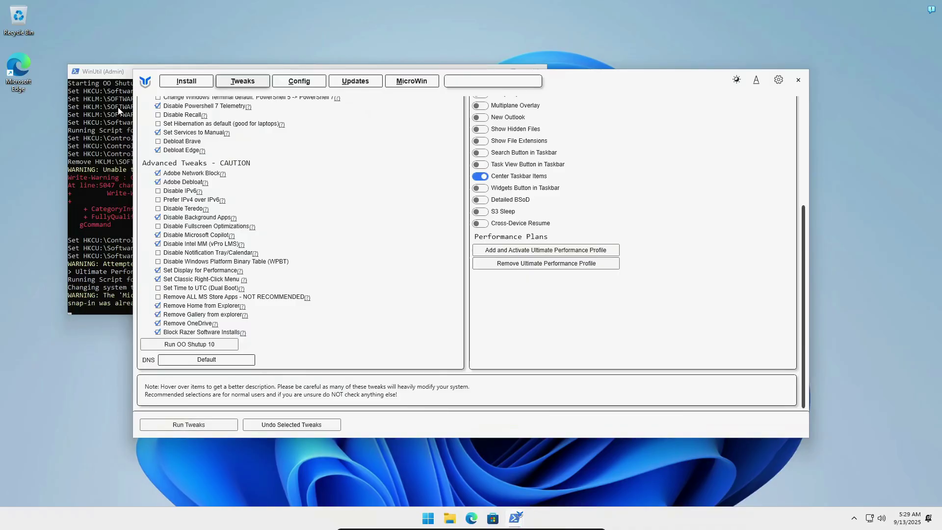
click(113, 76)
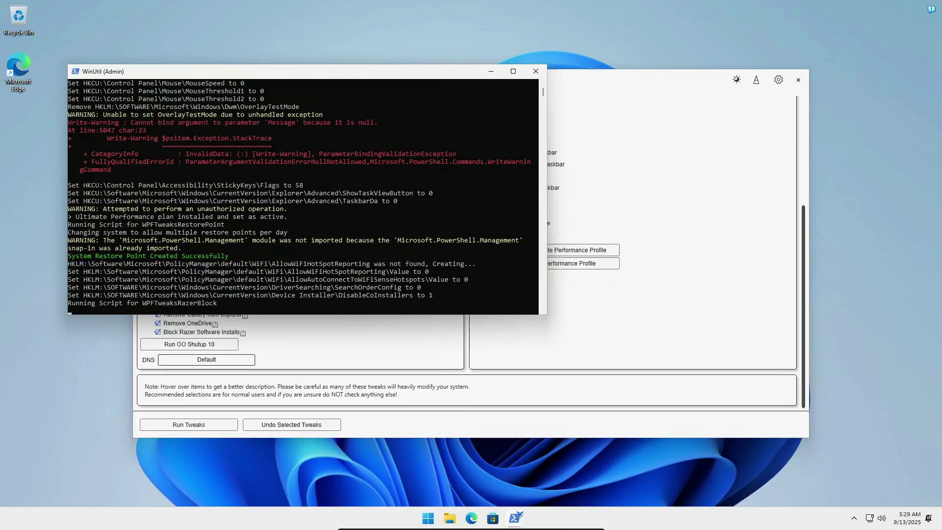
click(521, 272)
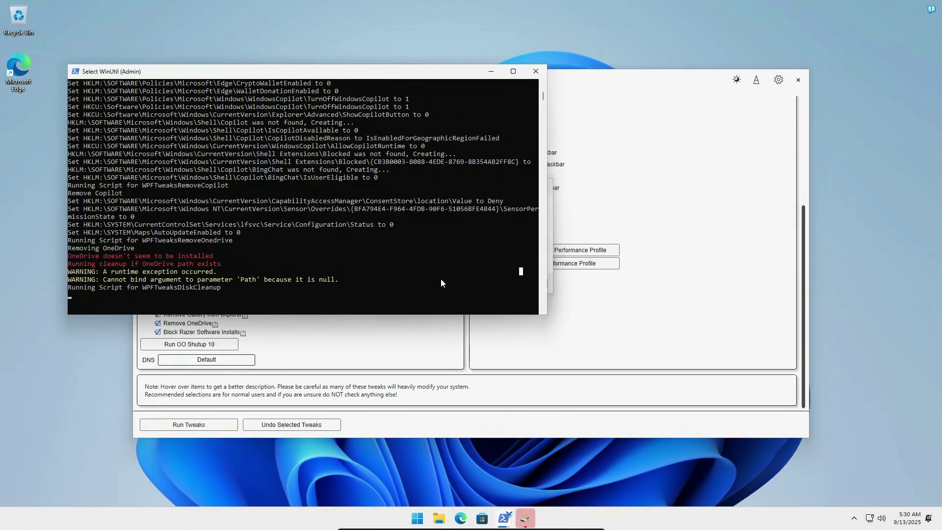
key(Escape)
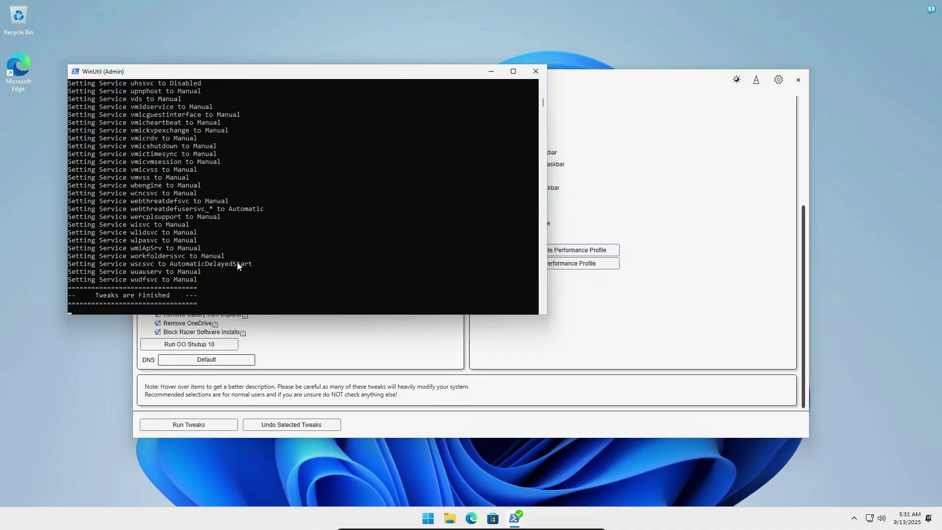
Apply WinUtil's security-only Windows Update settings from the Updates tab, then close WinUtil
click(594, 334)
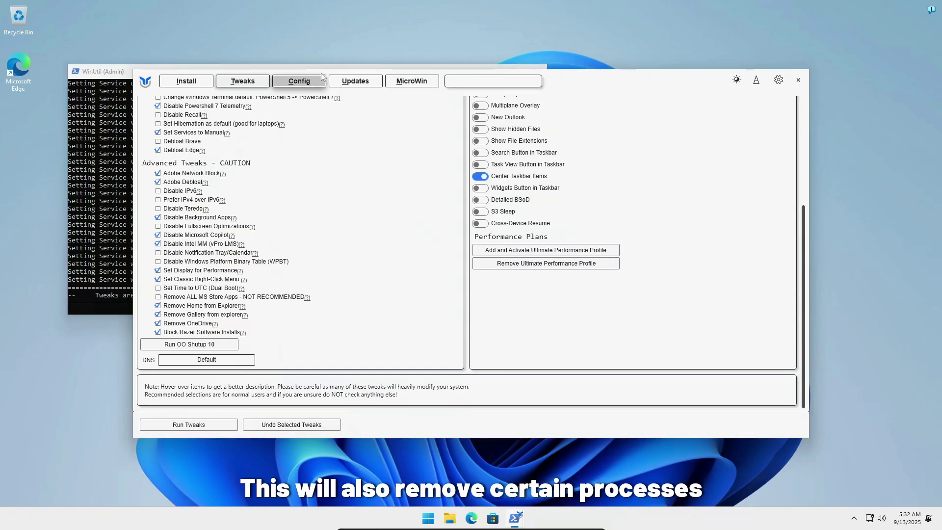
click(336, 84)
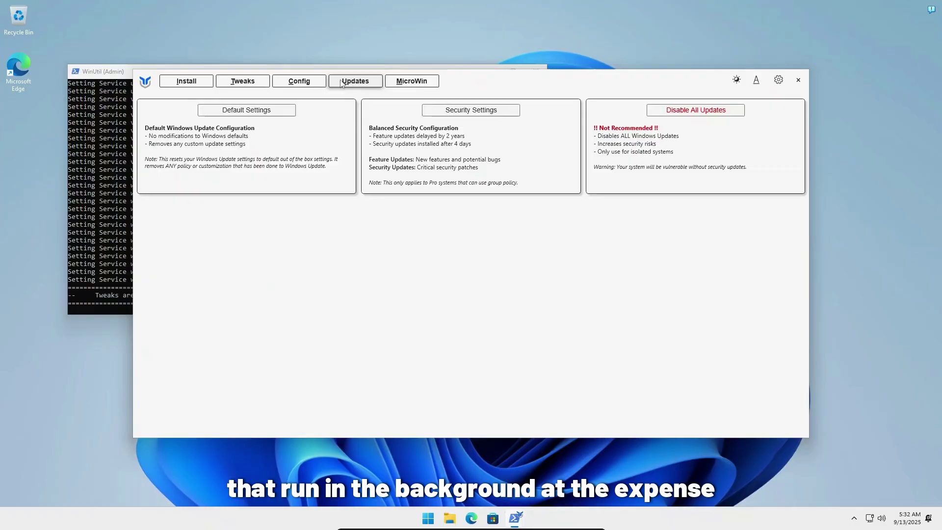
click(480, 114)
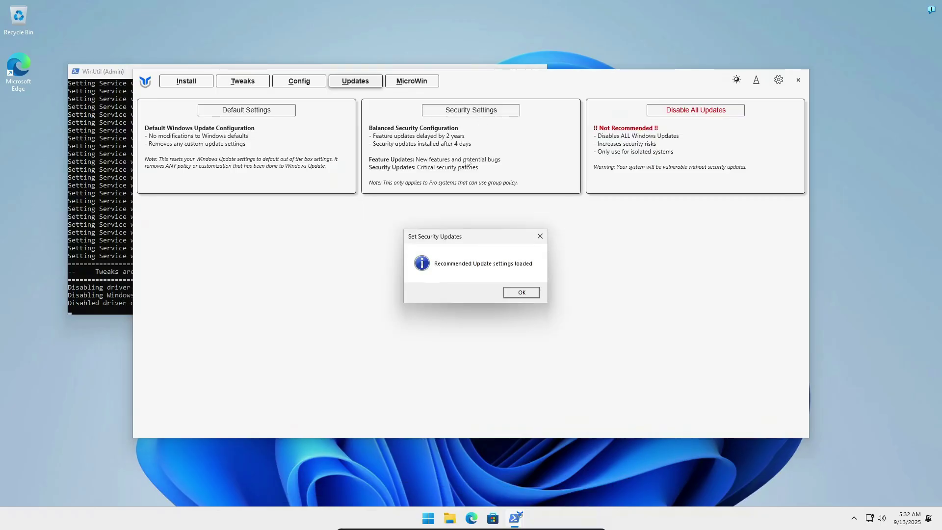
click(529, 293)
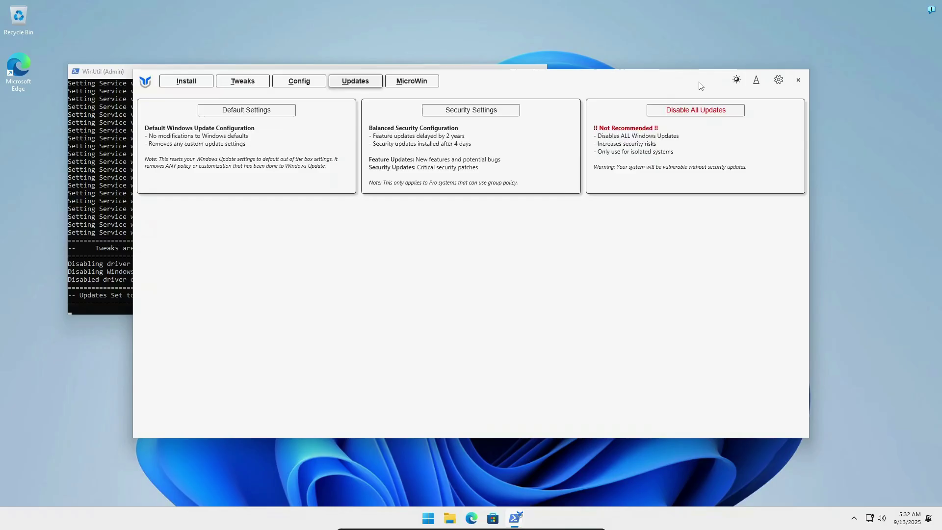
click(796, 82)
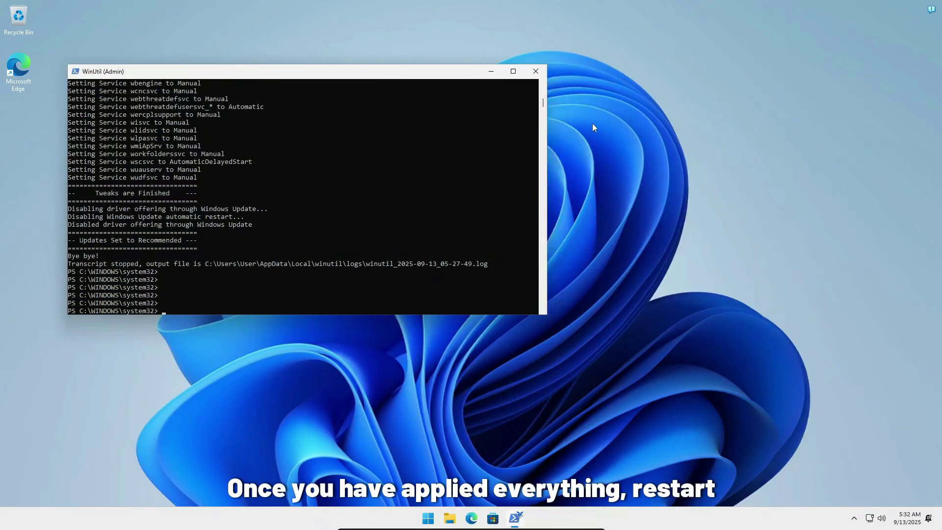
Close the PowerShell console and open Task Manager from the taskbar
click(535, 72)
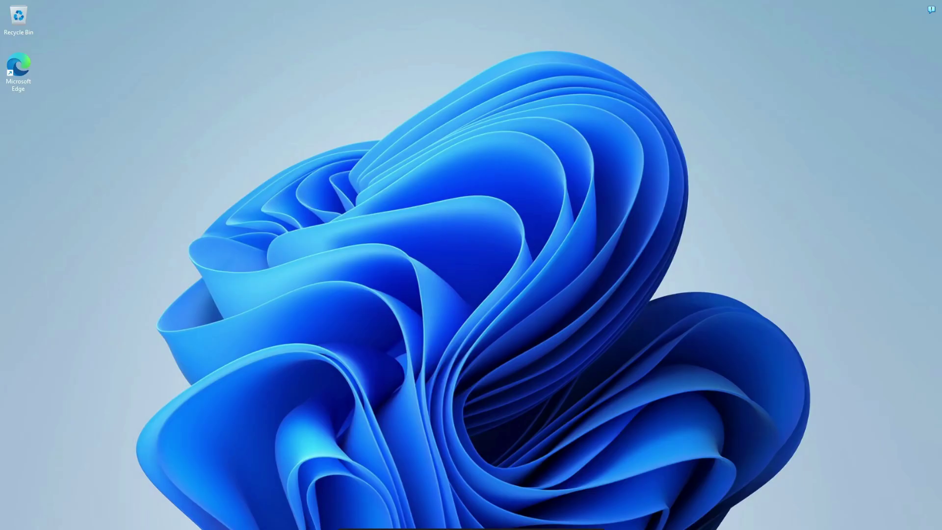
key(super)
key(Escape)
right_click(559, 520)
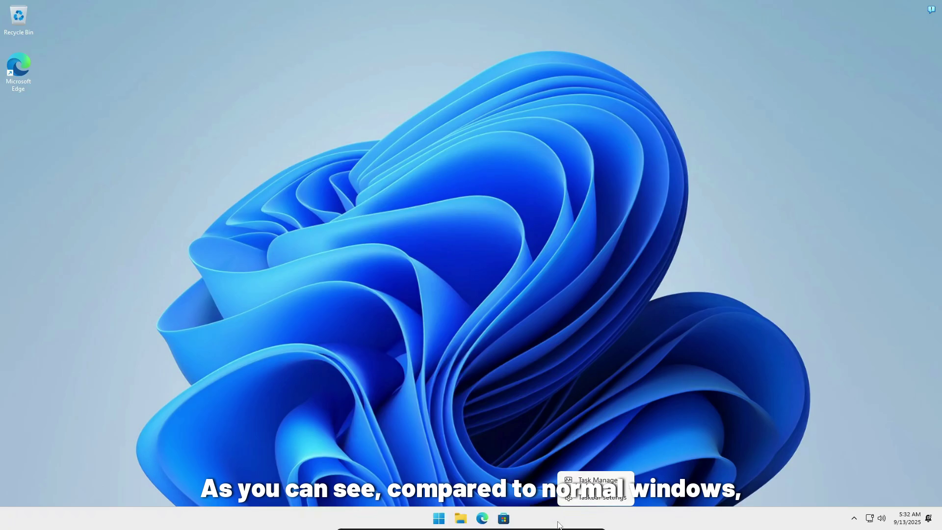
click(591, 475)
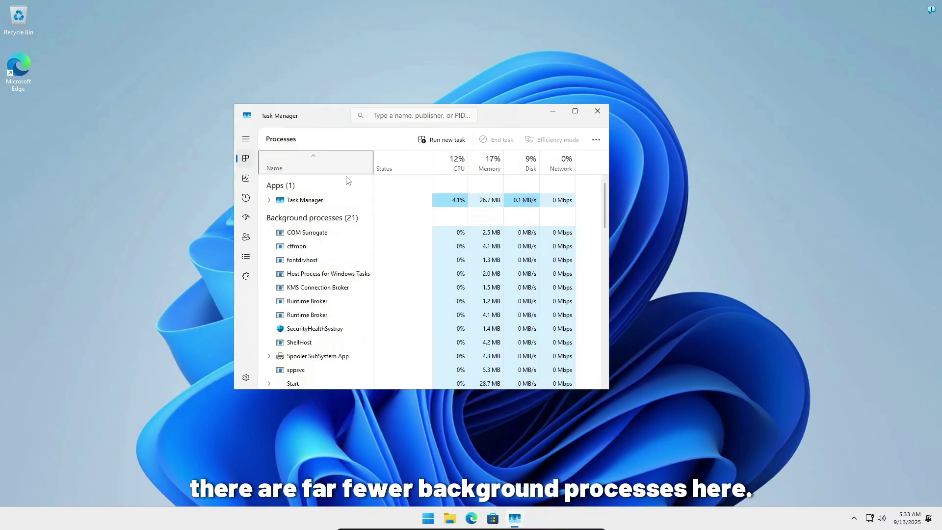
Review memory (2.0 GB in use) and CPU performance, then close Task Manager
click(246, 178)
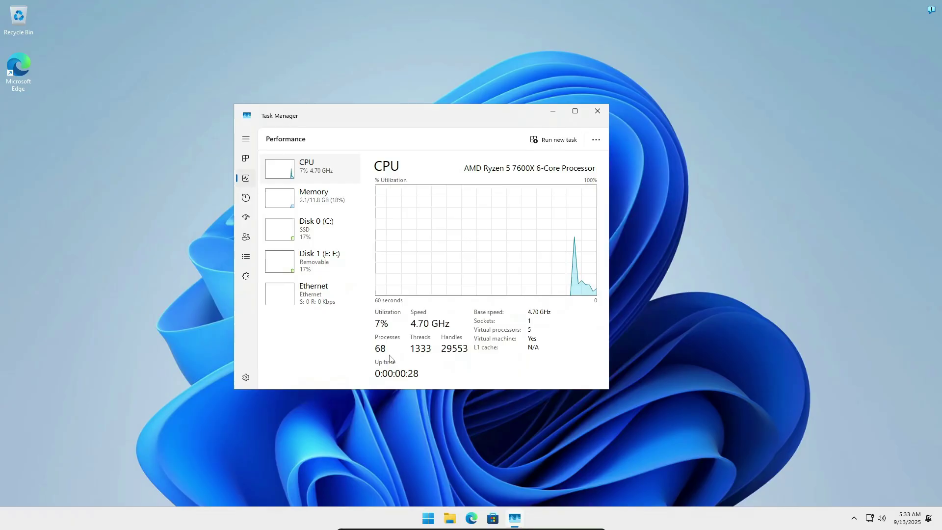
click(326, 206)
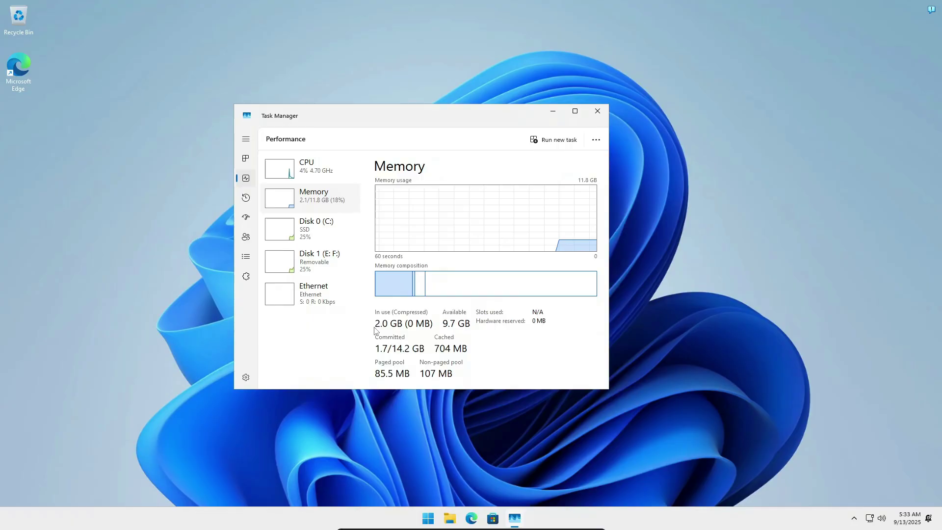
click(316, 175)
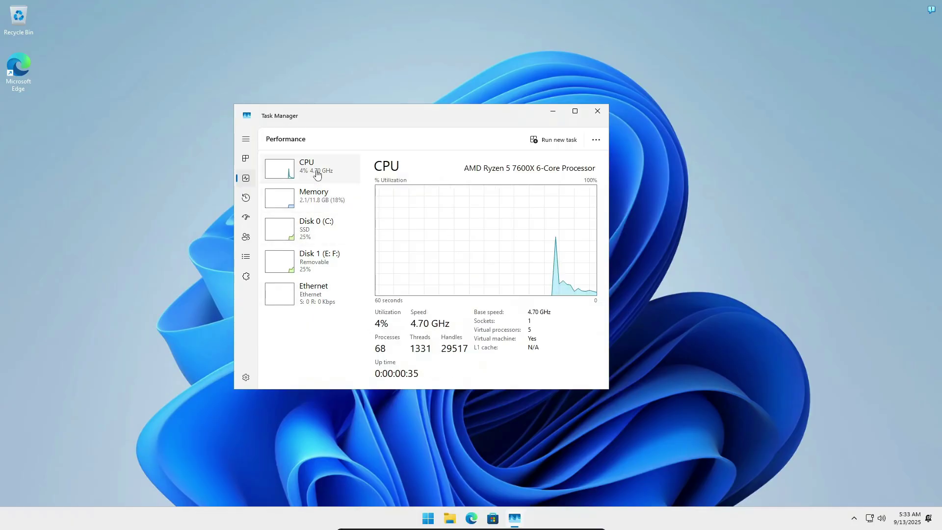
click(598, 111)
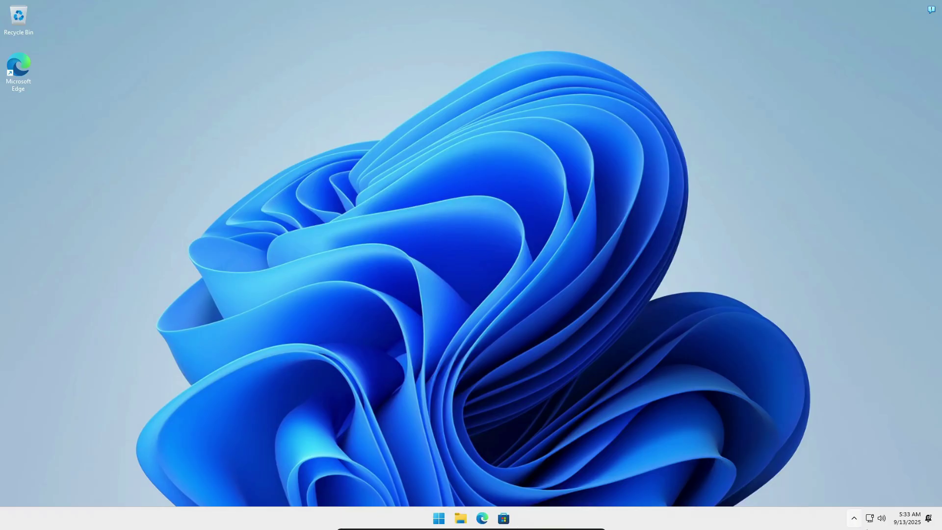
Safely eject the Cruzer Glide USB drive from the notification area
click(851, 521)
click(832, 491)
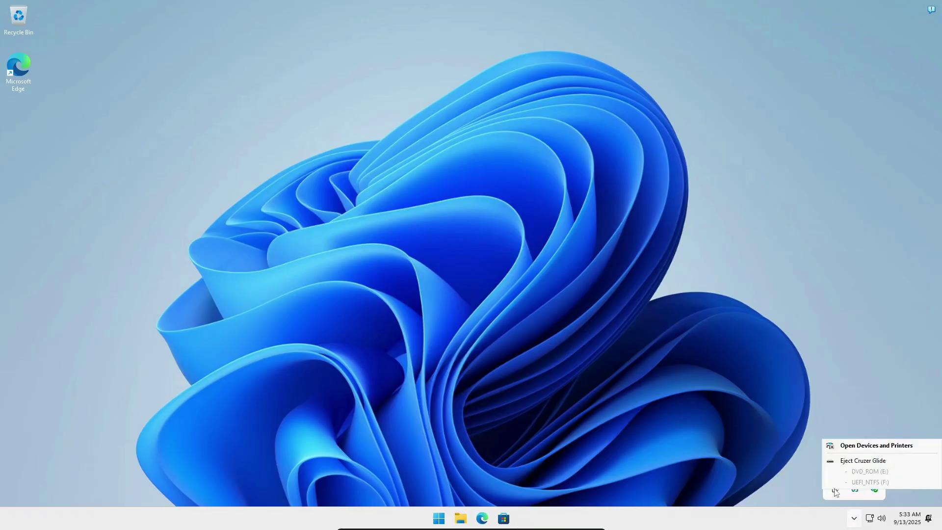
click(863, 462)
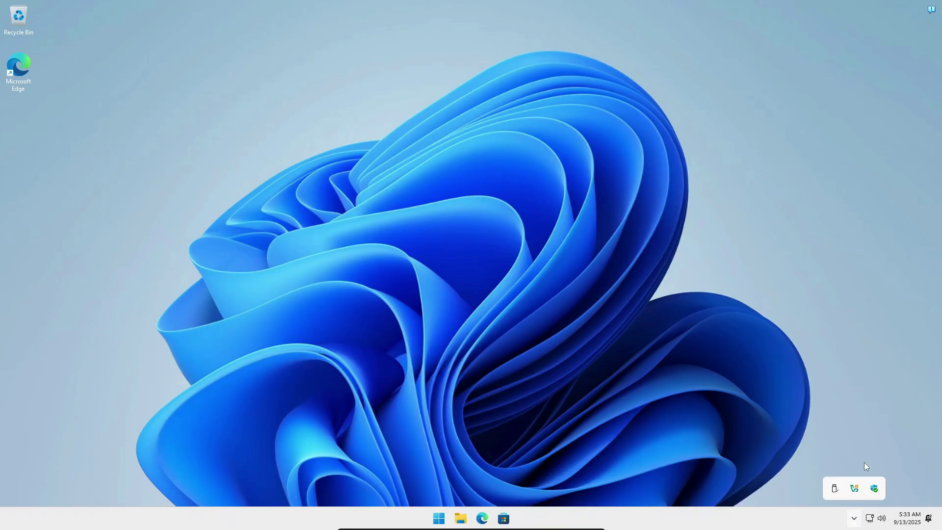
click(688, 434)
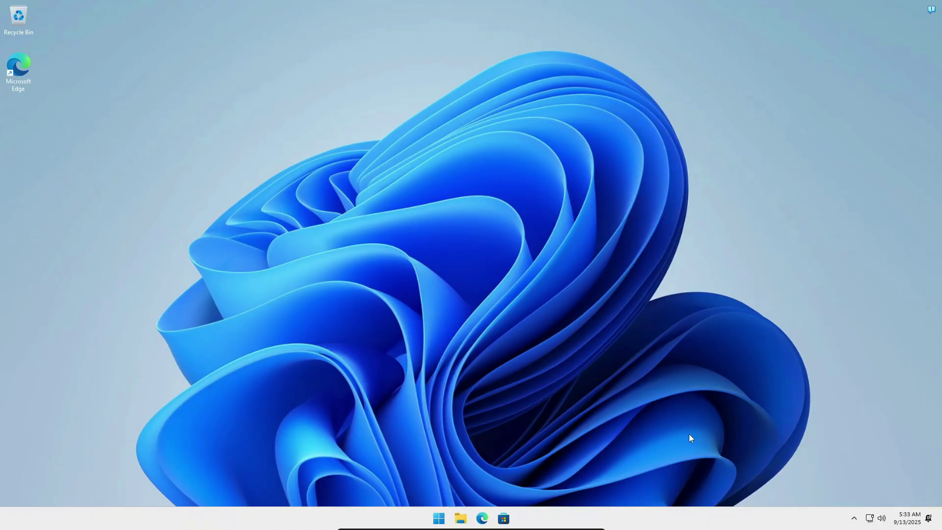
click(439, 517)
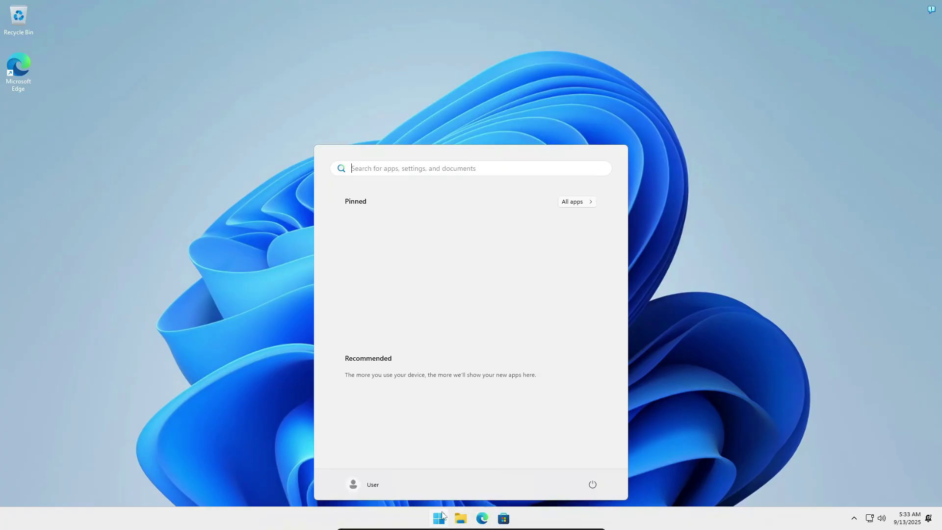
click(234, 392)
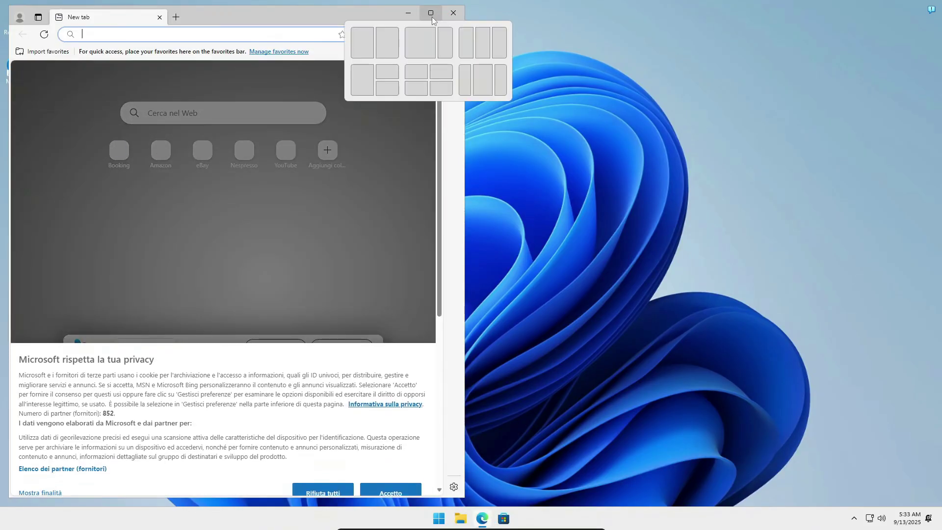
Maximize Edge, reject cookies and search Bing for 'talon debloat'
click(431, 17)
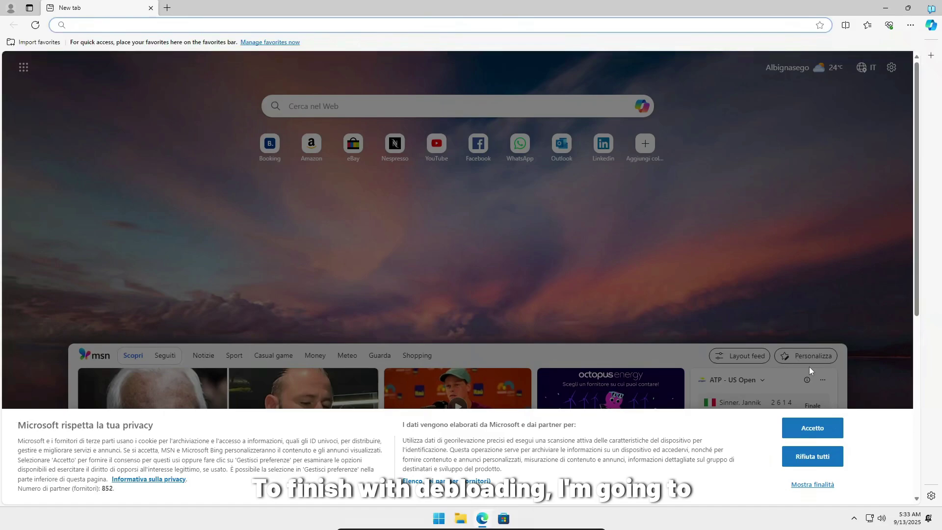
click(818, 456)
click(259, 26)
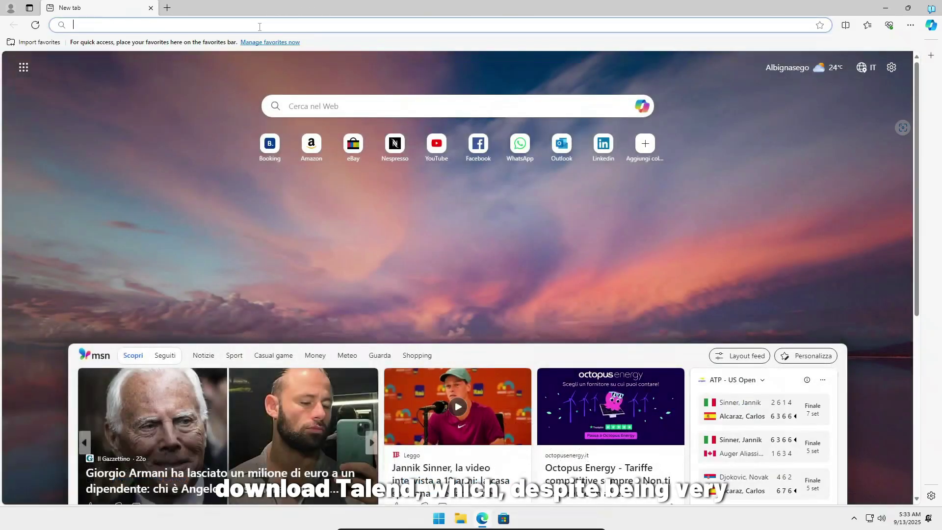
text(talon)
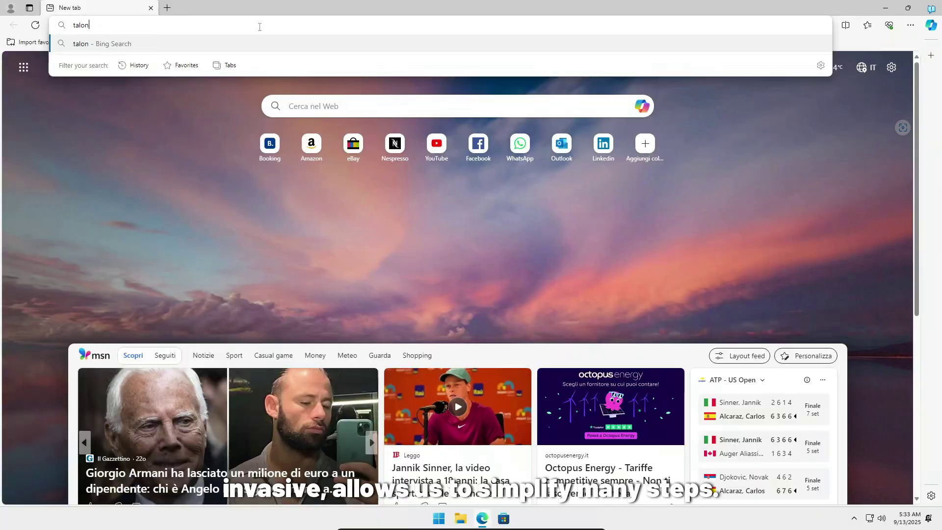
text( debloat)
key(Return)
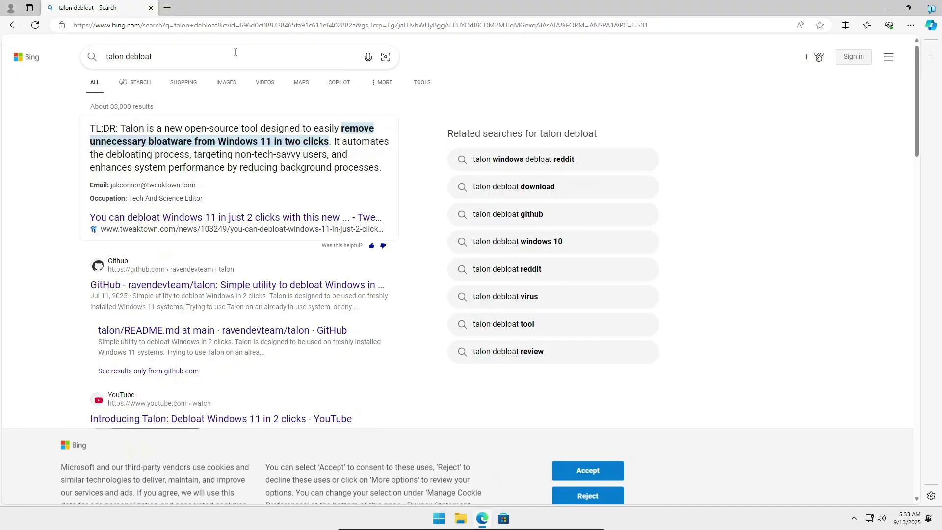
Download the full Talon edition via the GitHub v2.0.3 release and show it in its folder
click(200, 281)
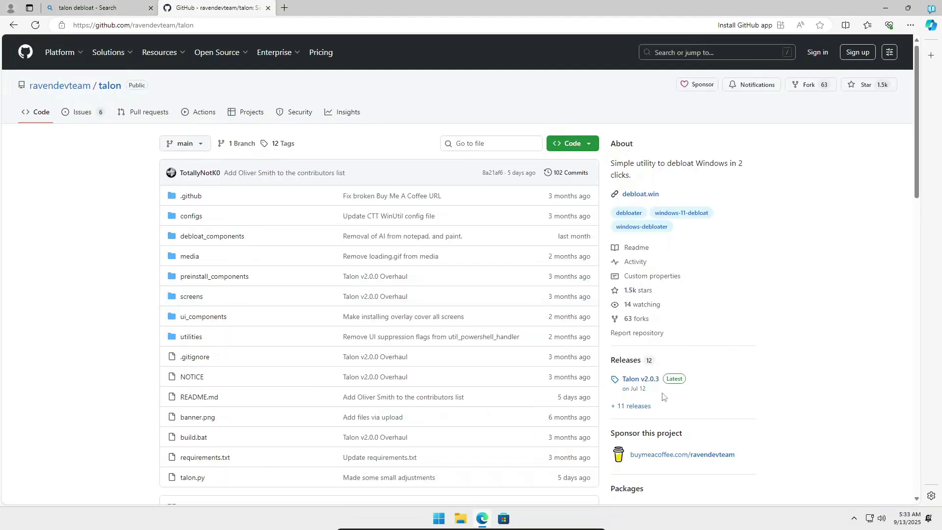
click(642, 385)
click(353, 324)
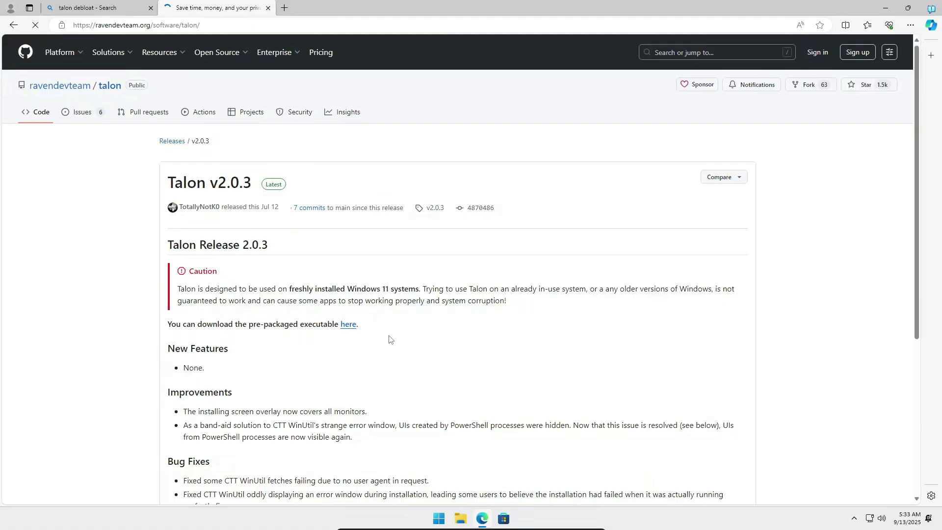
scroll(472, 339, down, 5)
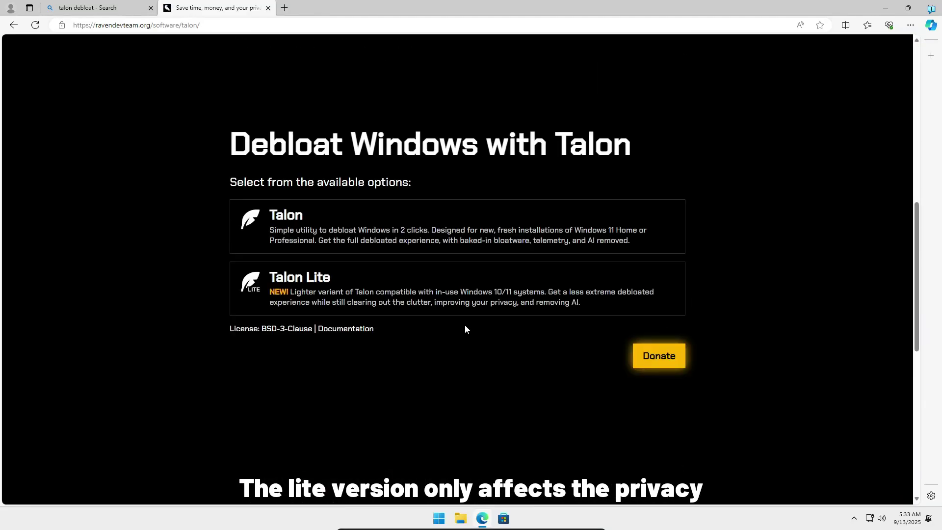
click(328, 232)
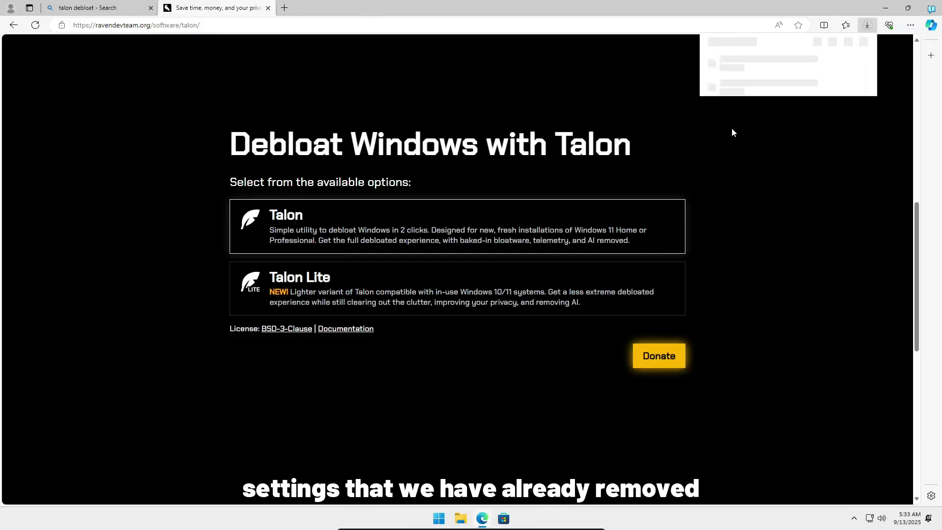
click(818, 41)
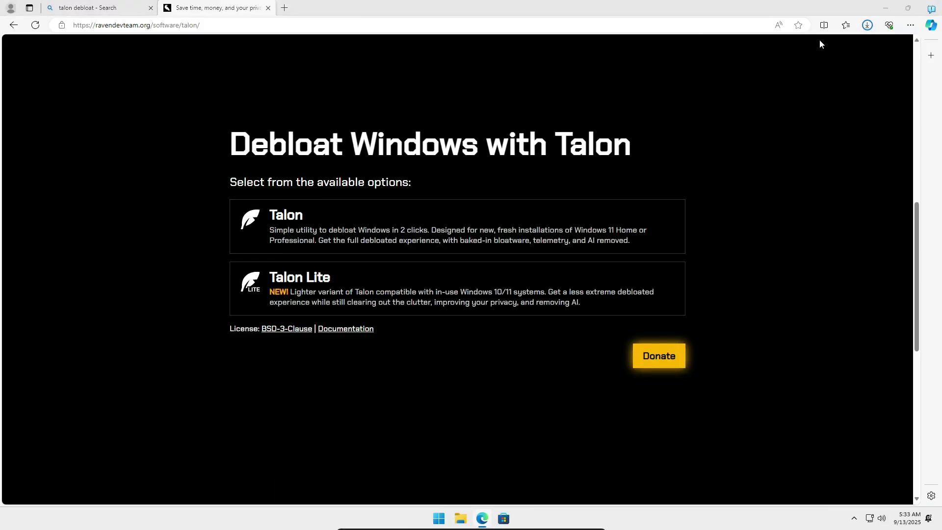
Copy the talon application from the downloaded talon.zip onto the desktop
click(867, 27)
click(879, 13)
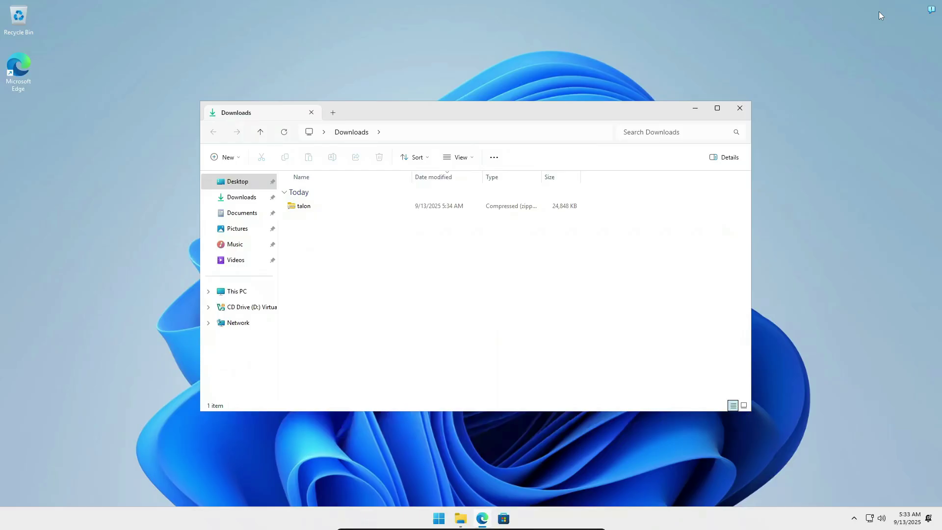
double_click(316, 203)
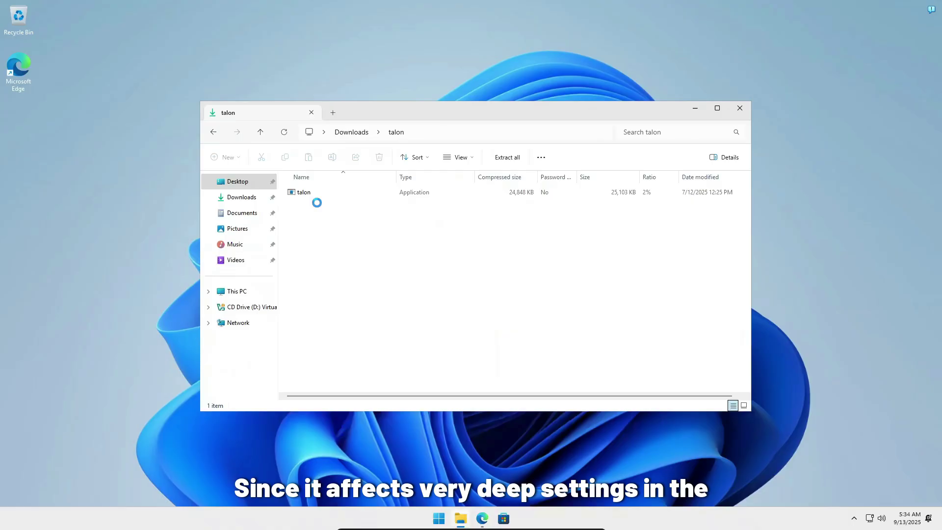
click(311, 195)
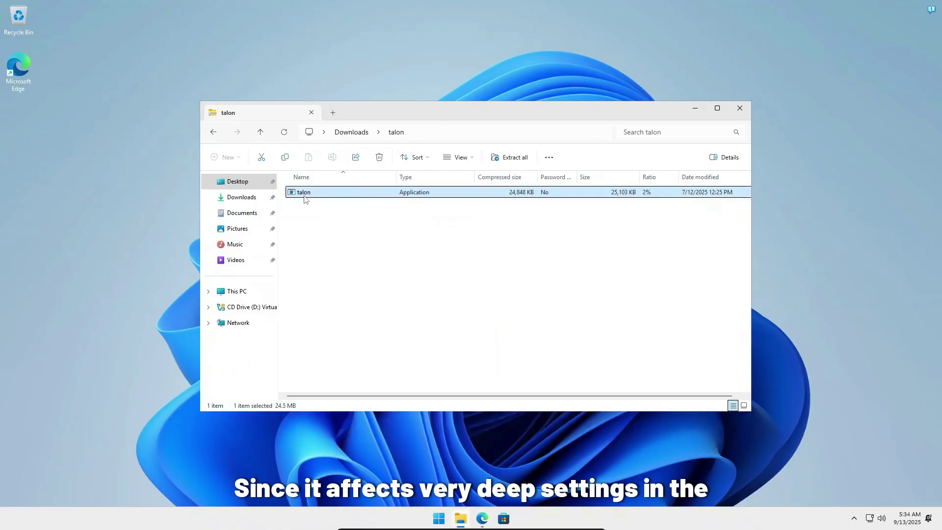
drag(304, 195, 29, 133)
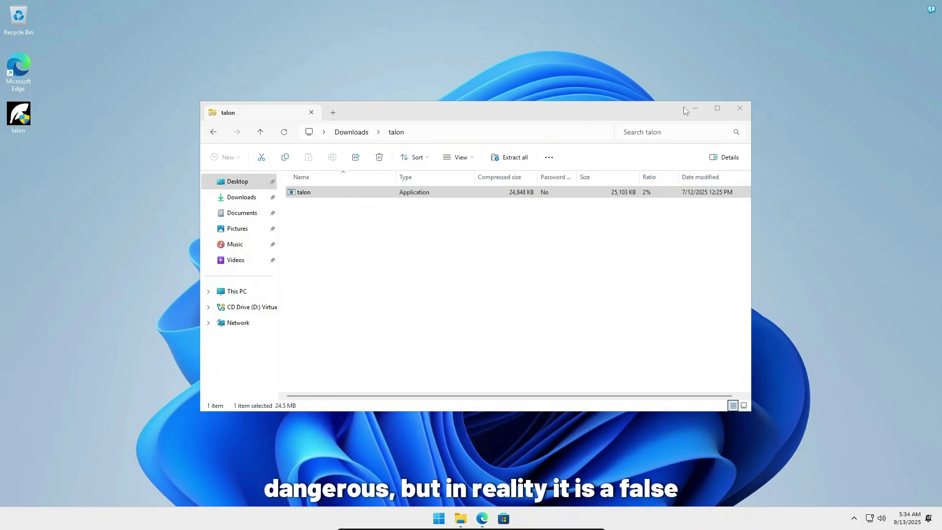
click(741, 111)
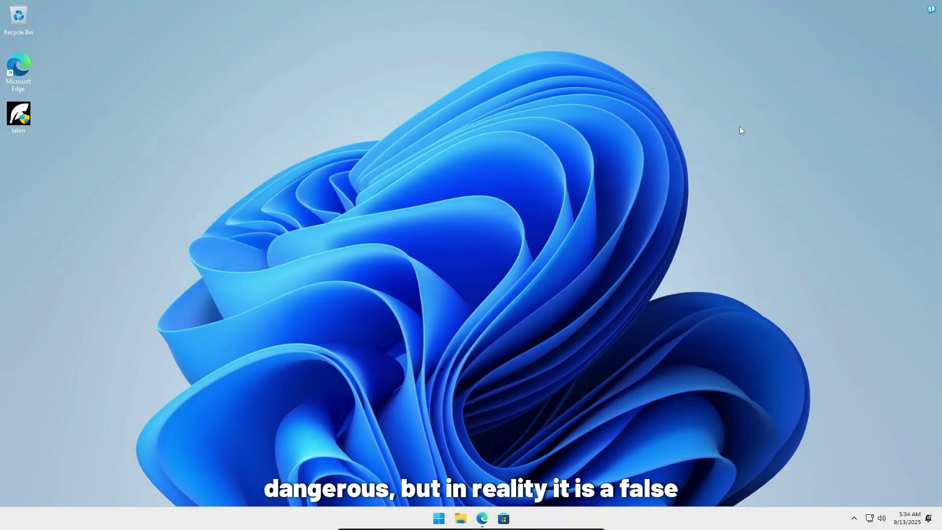
Open Windows Security's virus and threat protection page
click(854, 518)
click(844, 485)
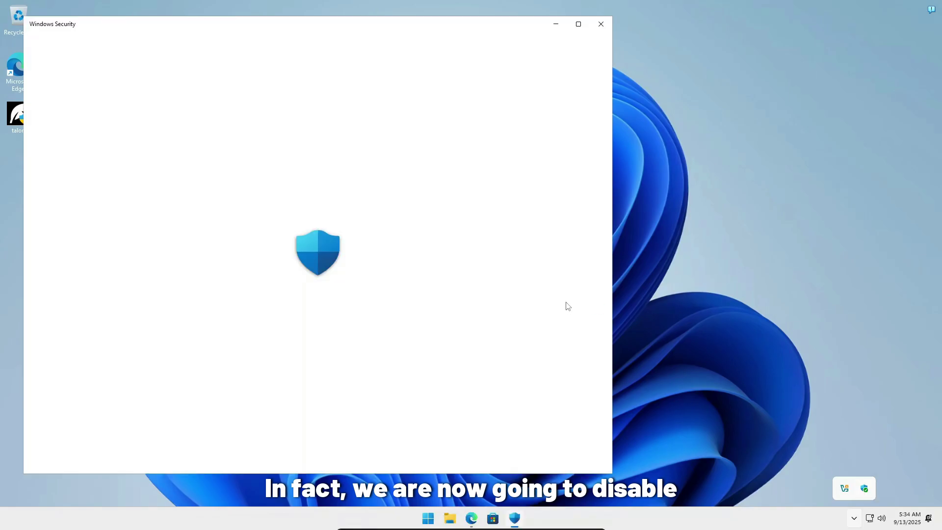
click(242, 168)
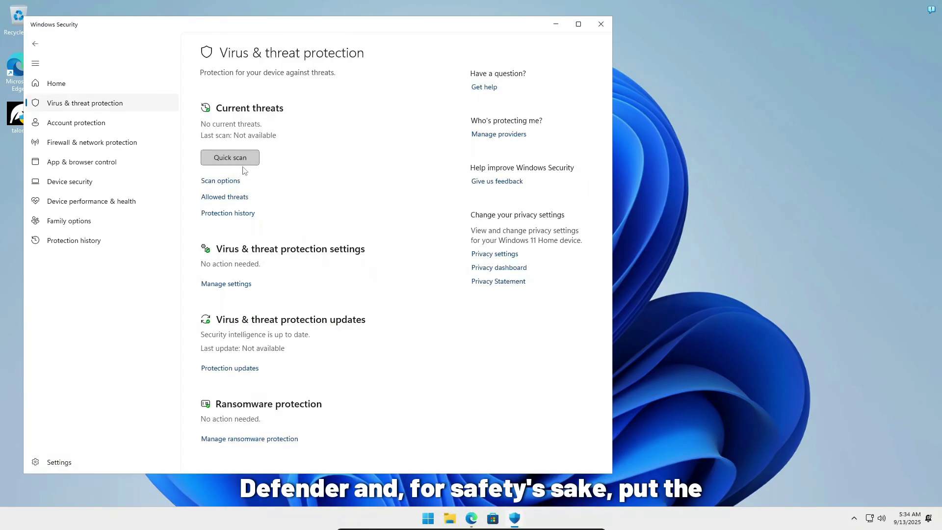
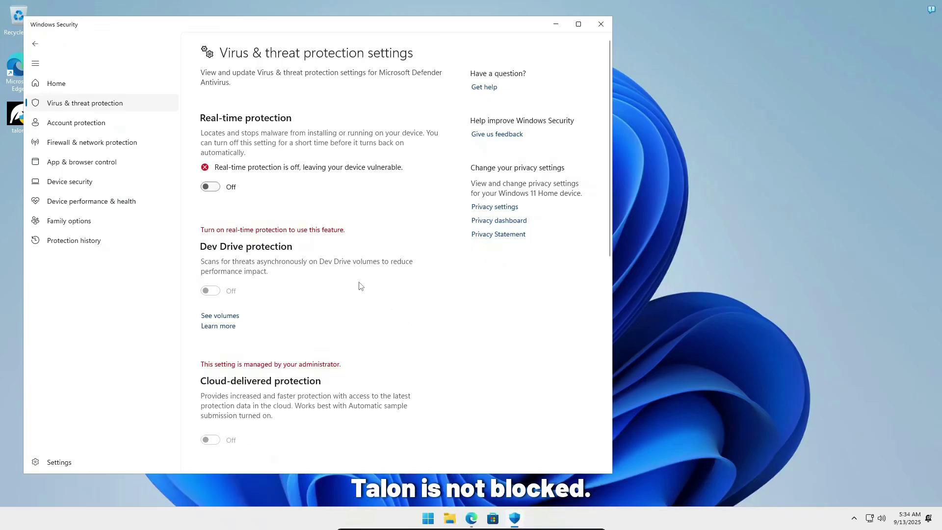
Open the empty Defender Exclusions list and start adding a new folder exclusion
scroll(361, 286, down, 8)
click(280, 444)
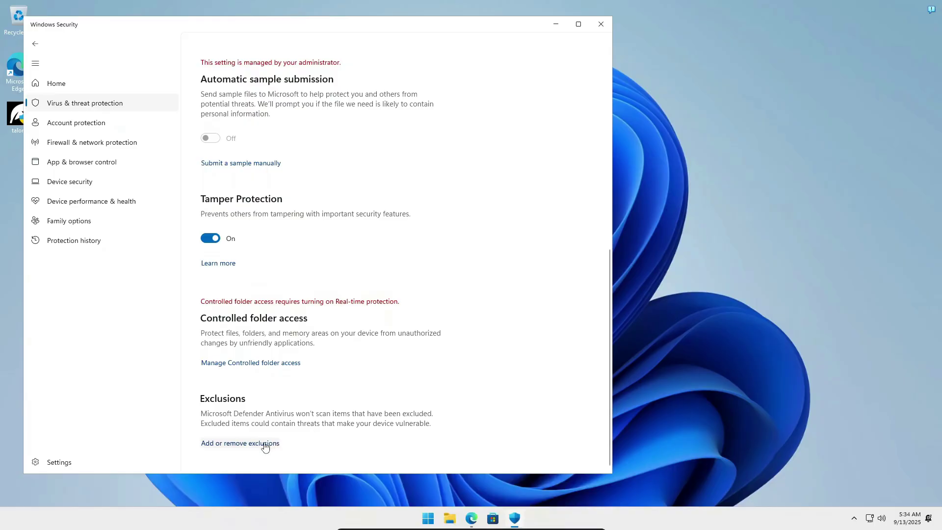
click(428, 336)
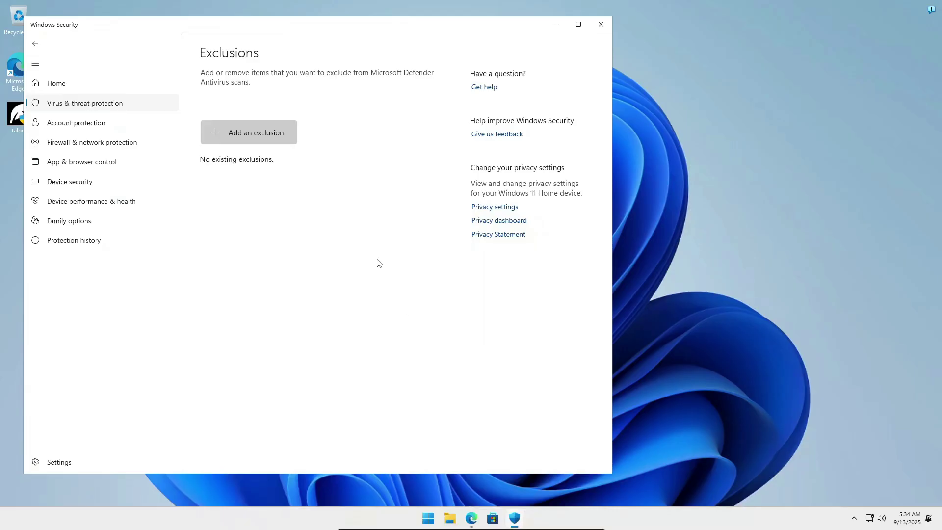
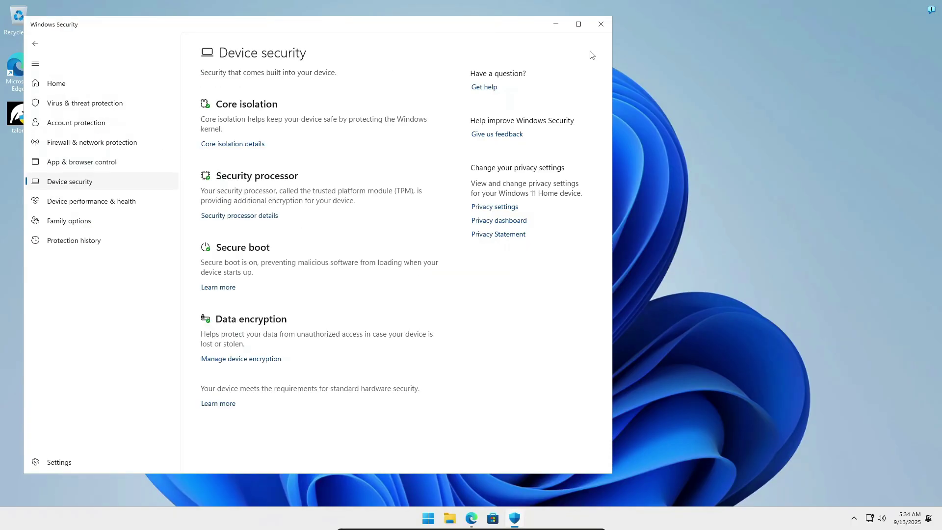
Close Windows Security and launch Talon past the SmartScreen warning and admin prompt
click(601, 24)
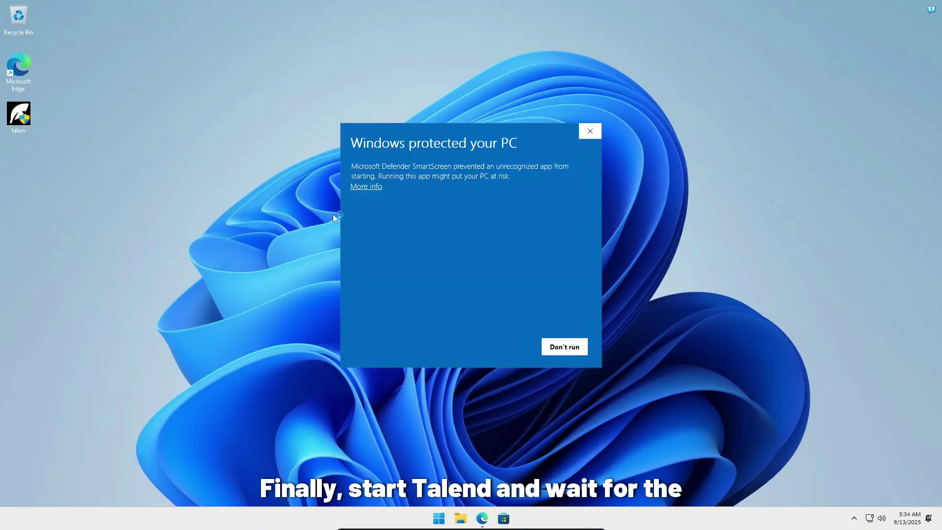
click(369, 187)
click(504, 348)
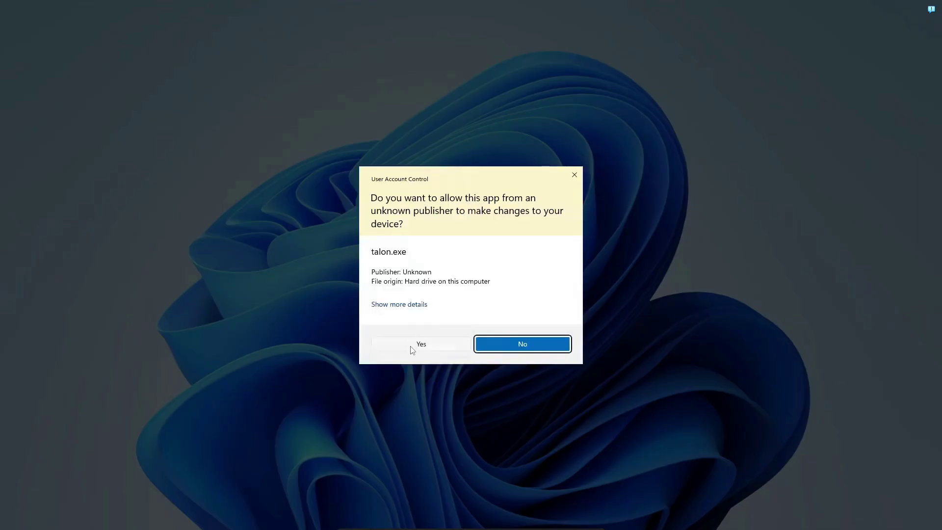
click(410, 346)
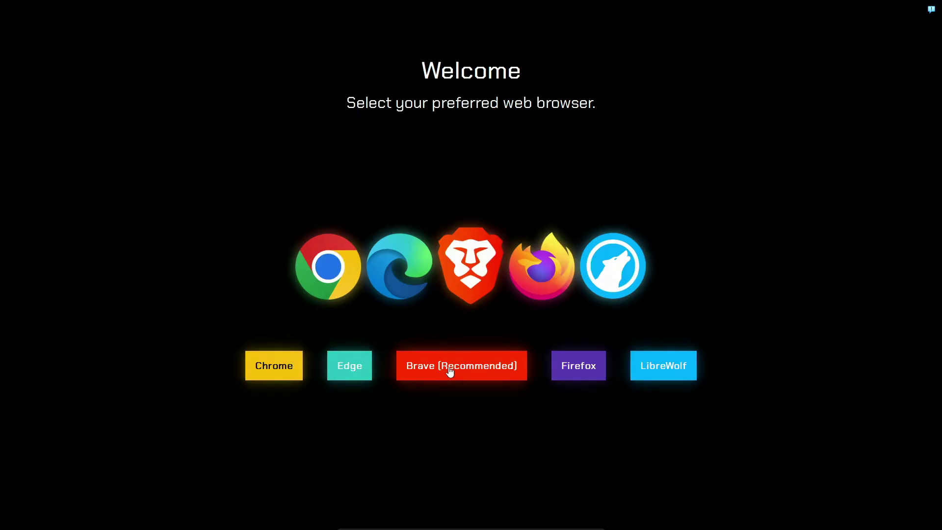
Pick Brave (Recommended) in Talon and accept the donation screen to start debloating
click(450, 371)
click(481, 373)
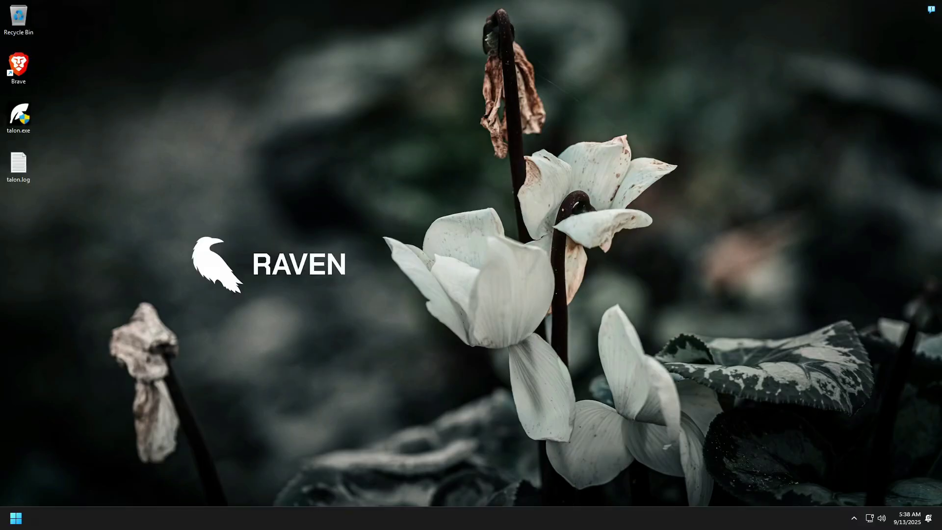
click(853, 518)
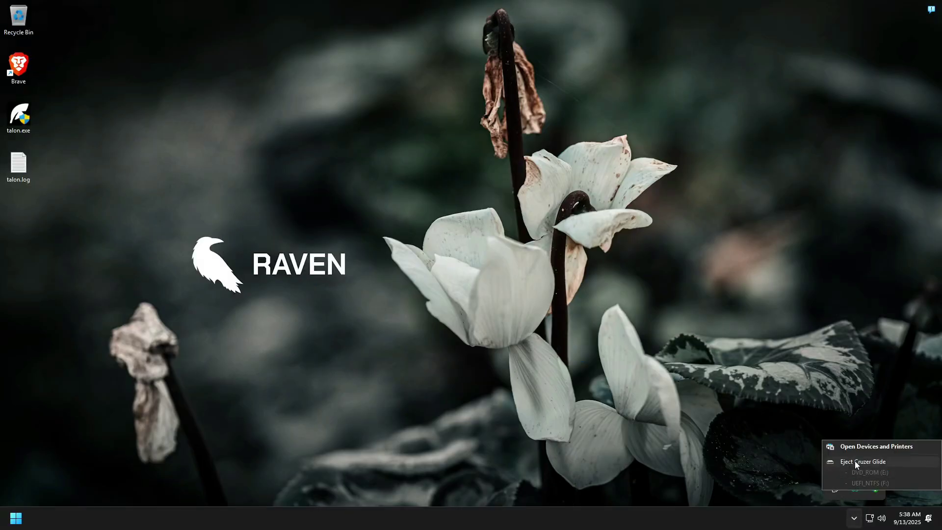
key(super)
click(266, 200)
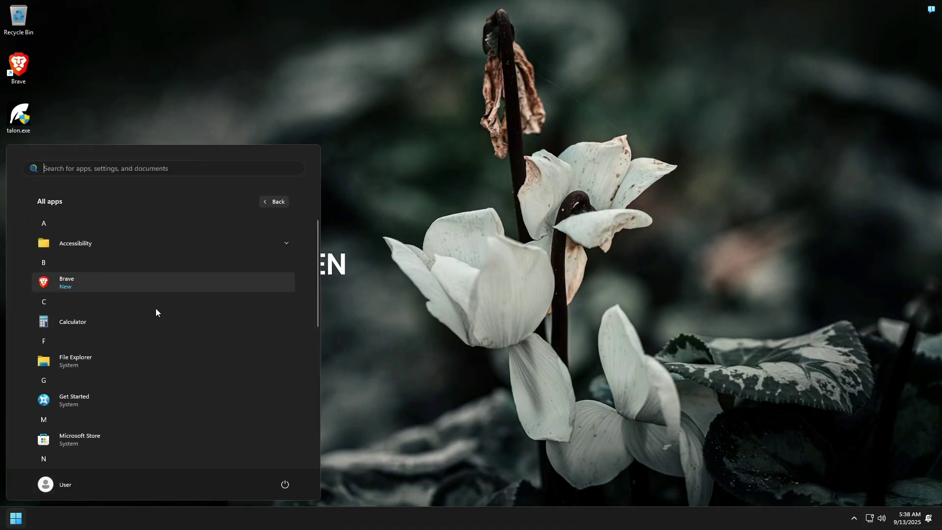
scroll(167, 370, down, 2)
Open Task Manager from the taskbar and view CPU and memory usage under Performance
right_click(494, 510)
click(536, 480)
drag(610, 389, 798, 458)
drag(641, 120, 591, 74)
scroll(349, 209, down, 6)
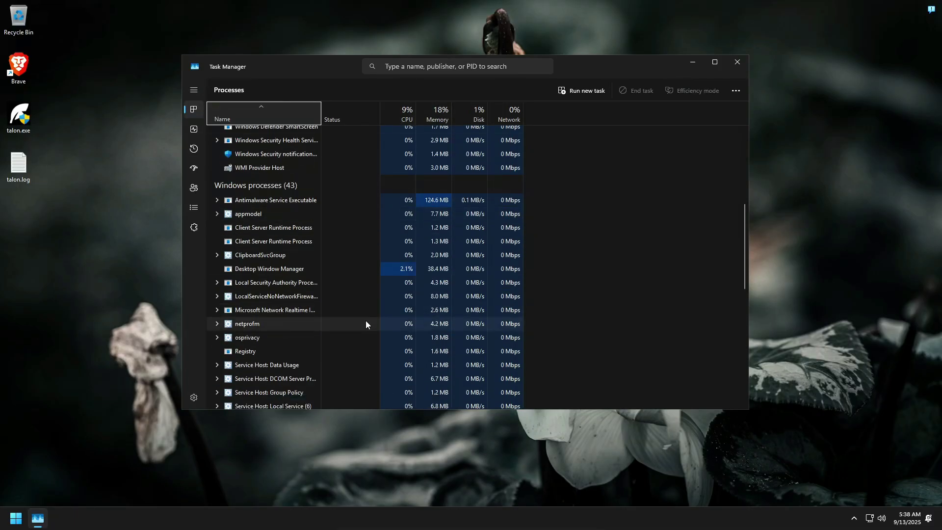
scroll(304, 305, up, 4)
click(194, 129)
click(254, 162)
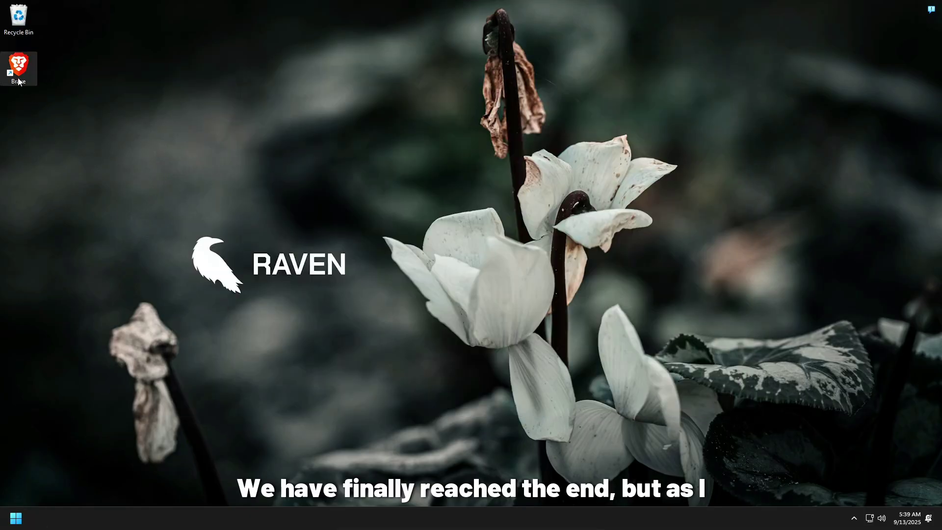
In Brave, search 'msi b650 gaming plus wifi', open MSI's product page, and make Brave default
double_click(18, 69)
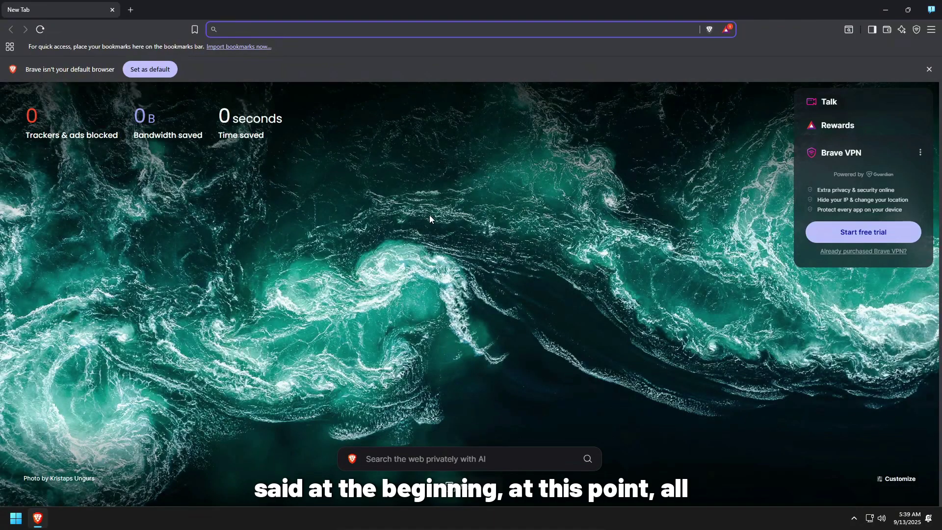
text(msi )
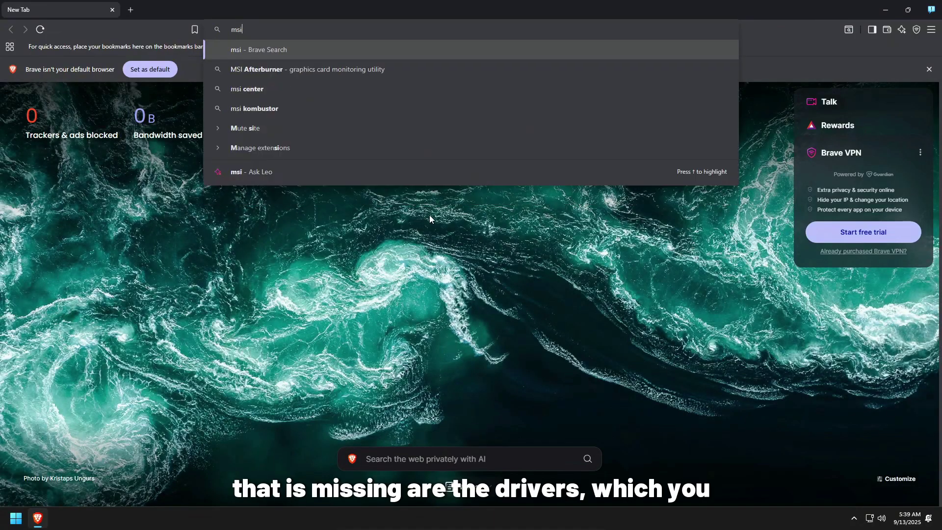
text(b650)
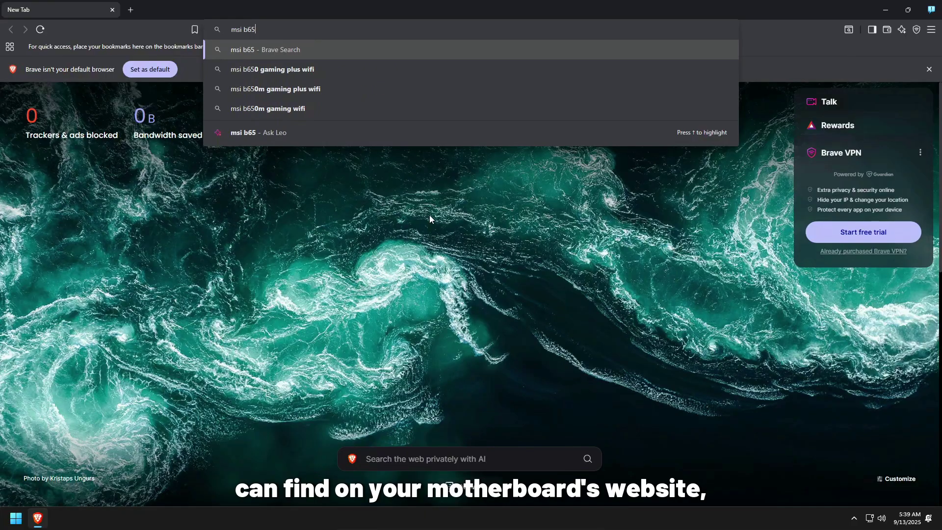
click(298, 76)
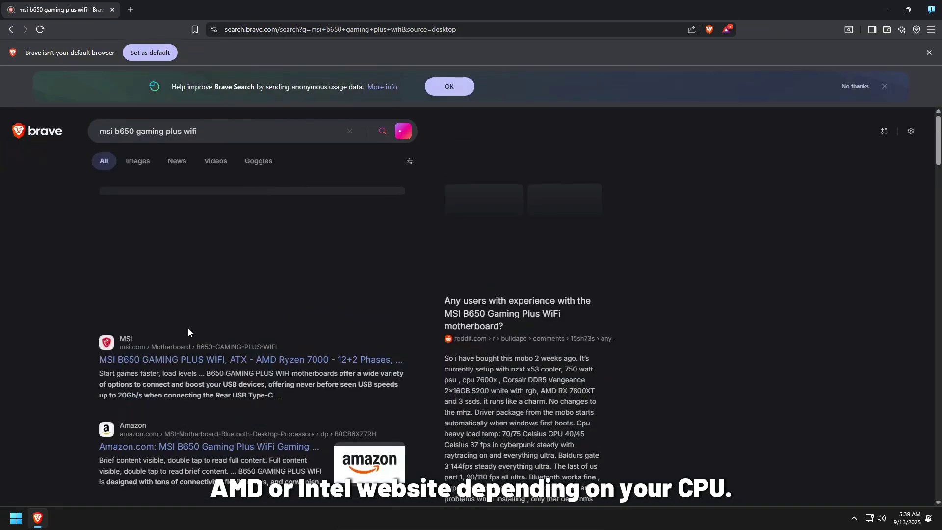
click(199, 359)
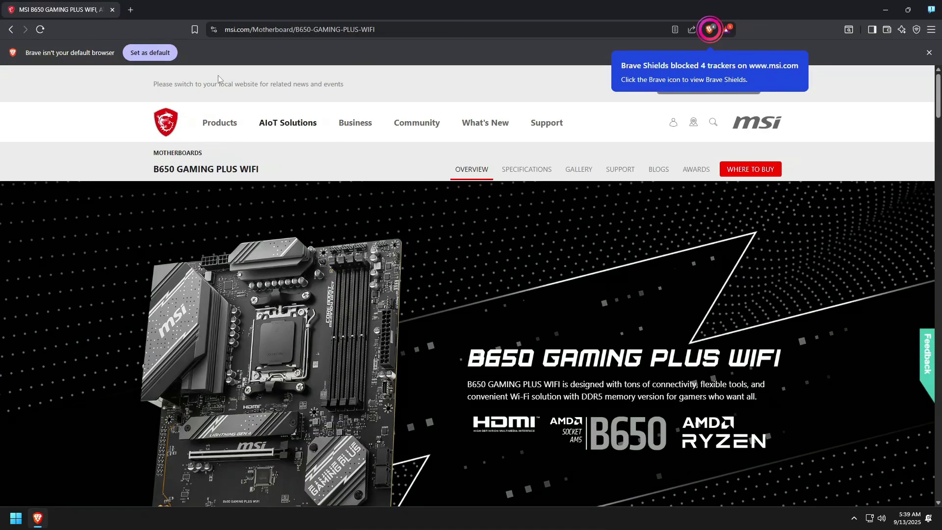
click(150, 52)
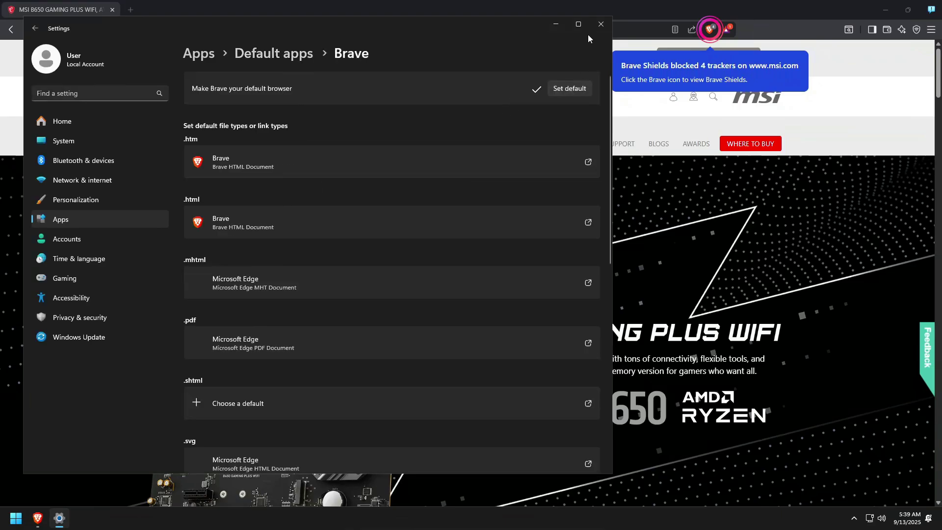
click(600, 24)
Browse the B650 support drivers: on-board audio, LAN and PIDE/SATA categories
click(622, 144)
scroll(393, 221, down, 4)
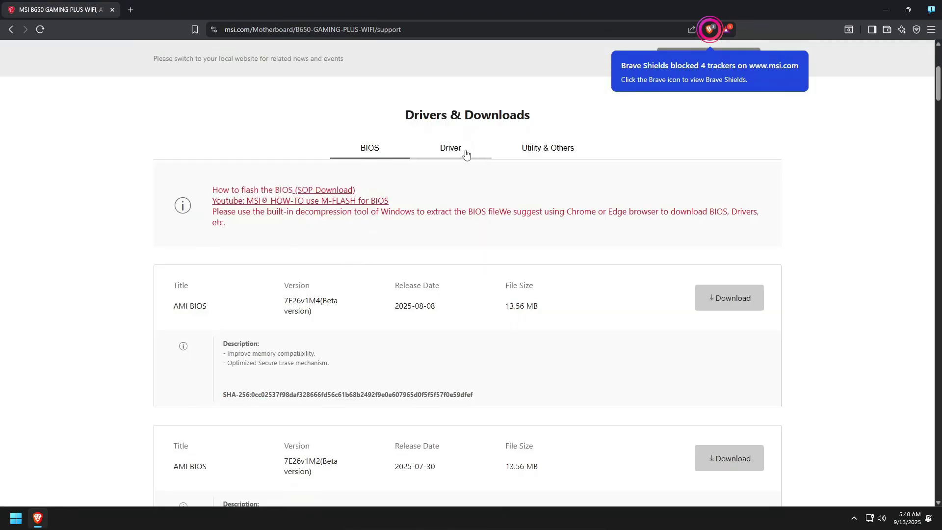
click(450, 148)
click(406, 270)
click(485, 270)
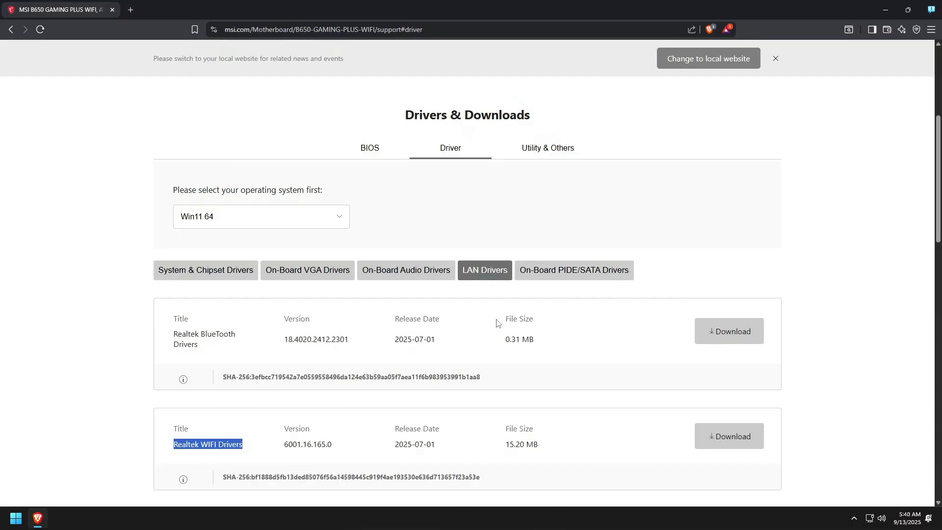
click(589, 273)
Replace the MSI tab with a new tab and search for 'amd'
click(130, 10)
click(112, 9)
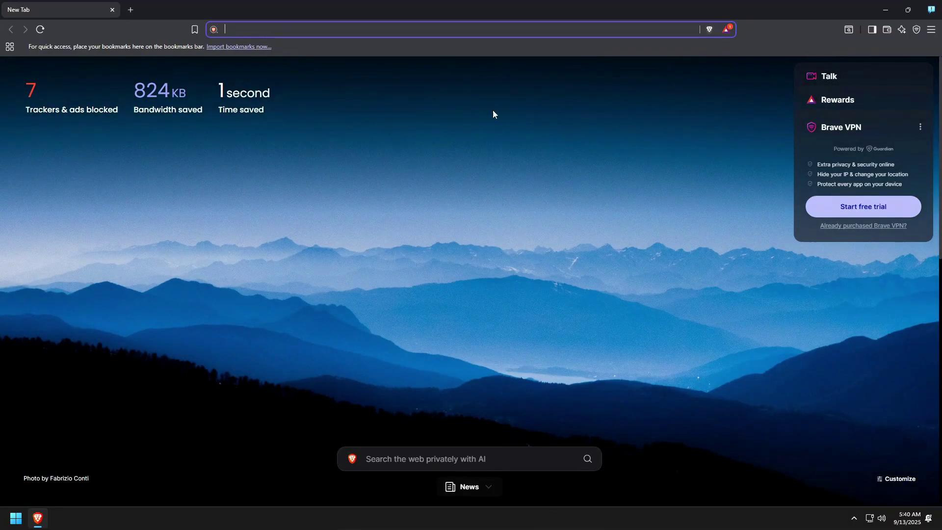
text(amd)
key(Return)
Open AMD's Drivers and Support page, choose Processors, then close Brave
click(314, 288)
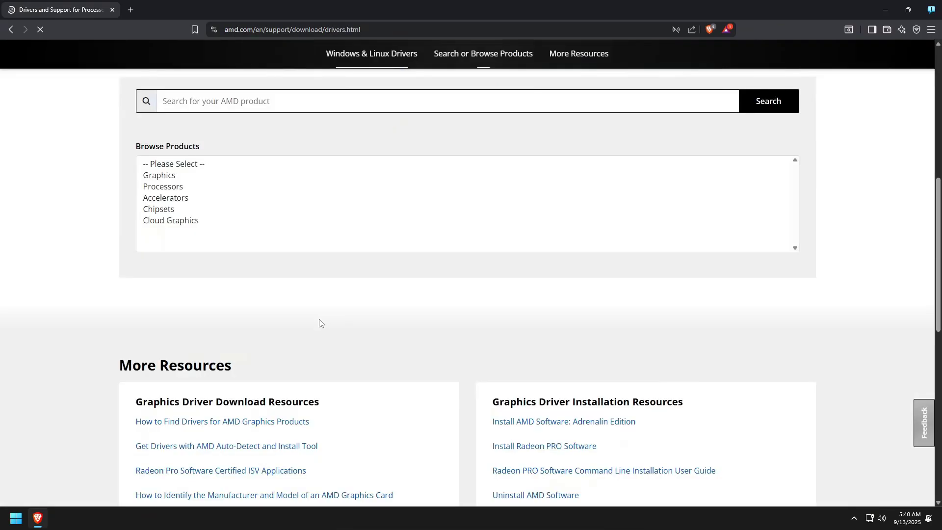
click(159, 176)
click(161, 213)
click(161, 260)
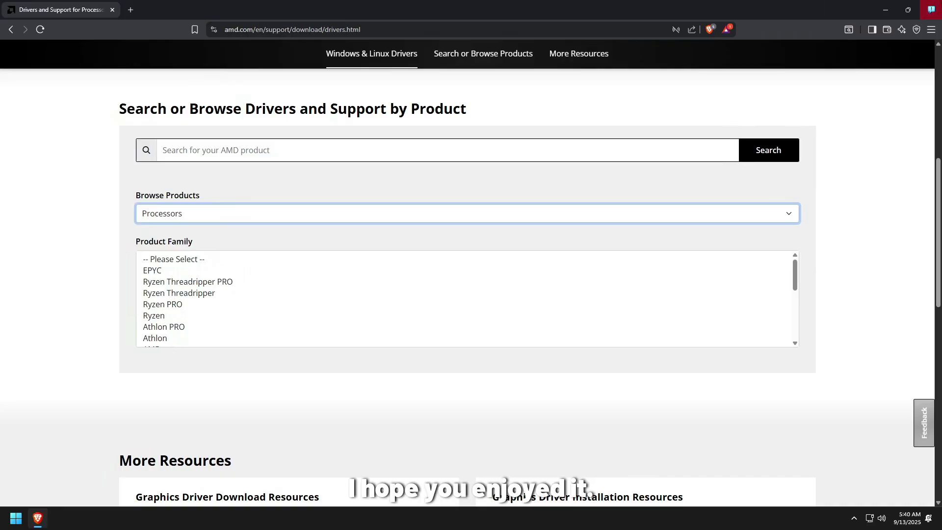
click(930, 10)
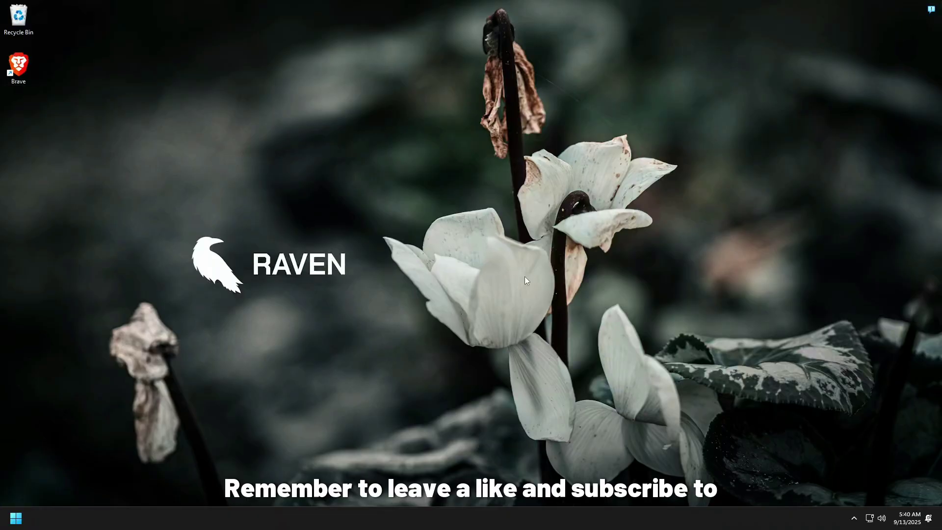